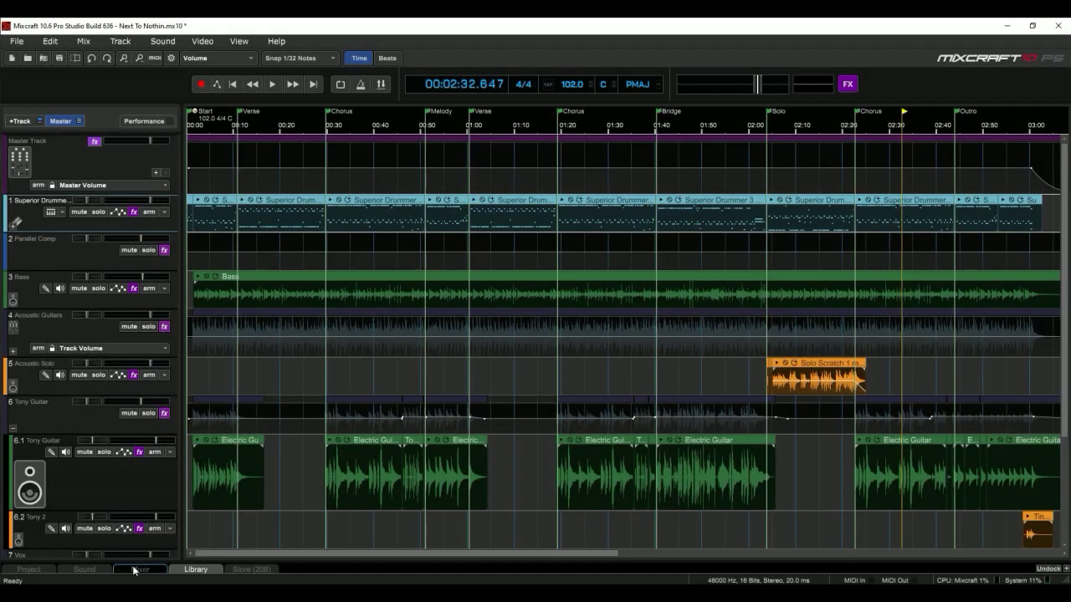
Enlarge the mixer over the tracks and show every channel except the Preview Track
{"action": "left_click_drag", "start_coordinate": [346, 392], "coordinate": [439, 159]}
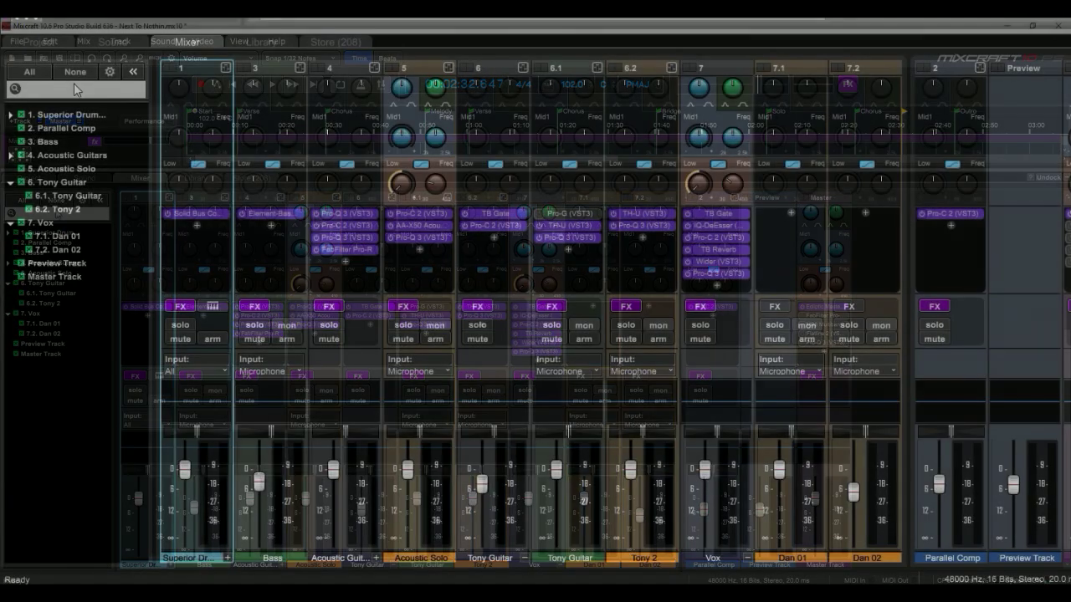
{"action": "left_click", "coordinate": [57, 200]}
{"action": "left_click", "coordinate": [31, 72]}
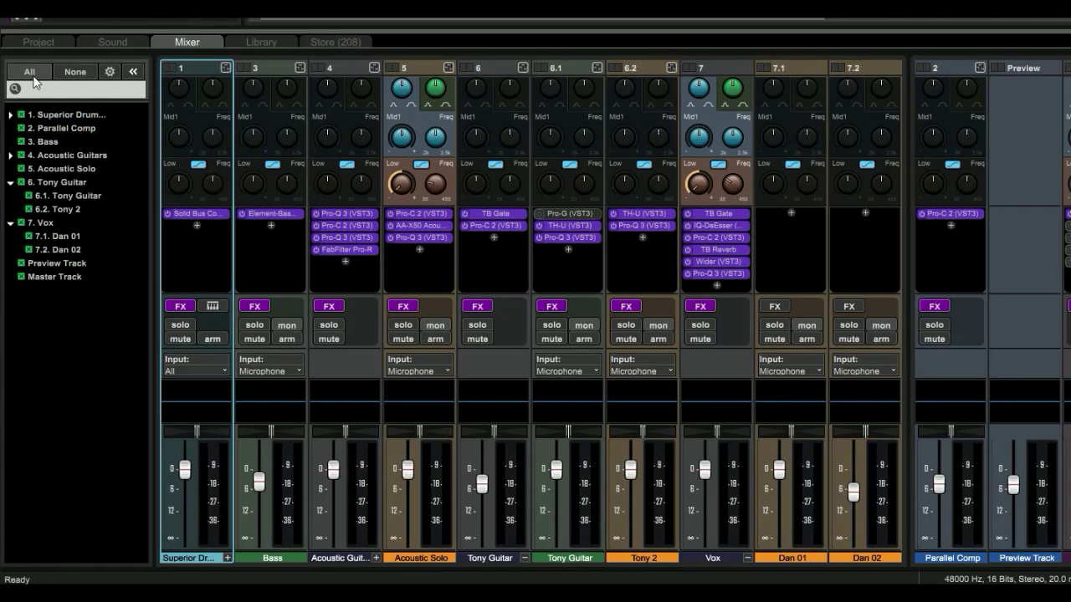
{"action": "left_click", "coordinate": [55, 264]}
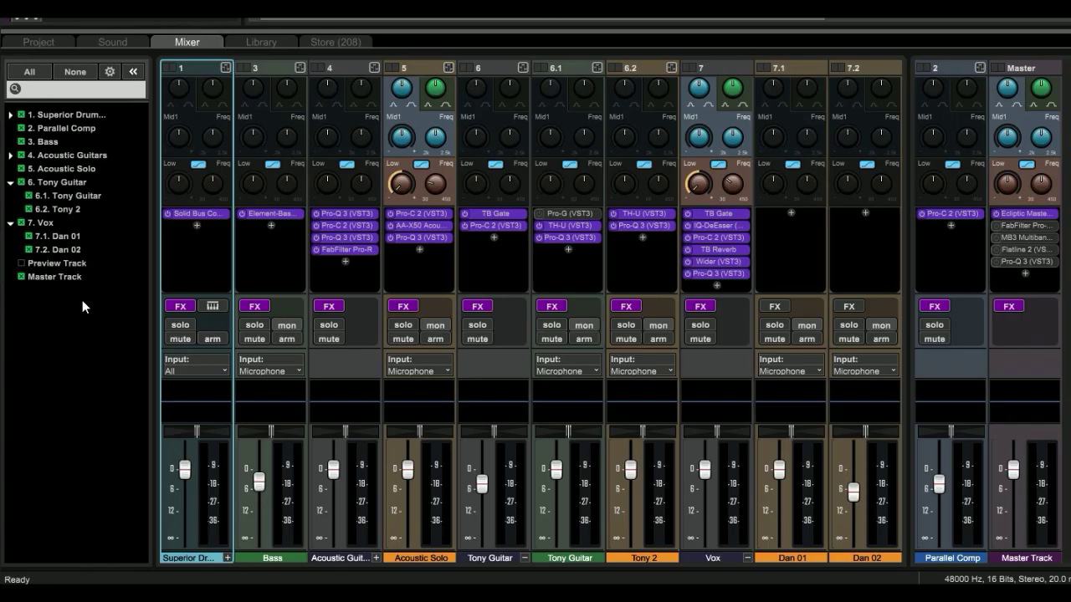
Filter the mixer's track list for 'tony', then clear the search
{"action": "left_click", "coordinate": [107, 95]}
{"action": "type", "text": "tony"}
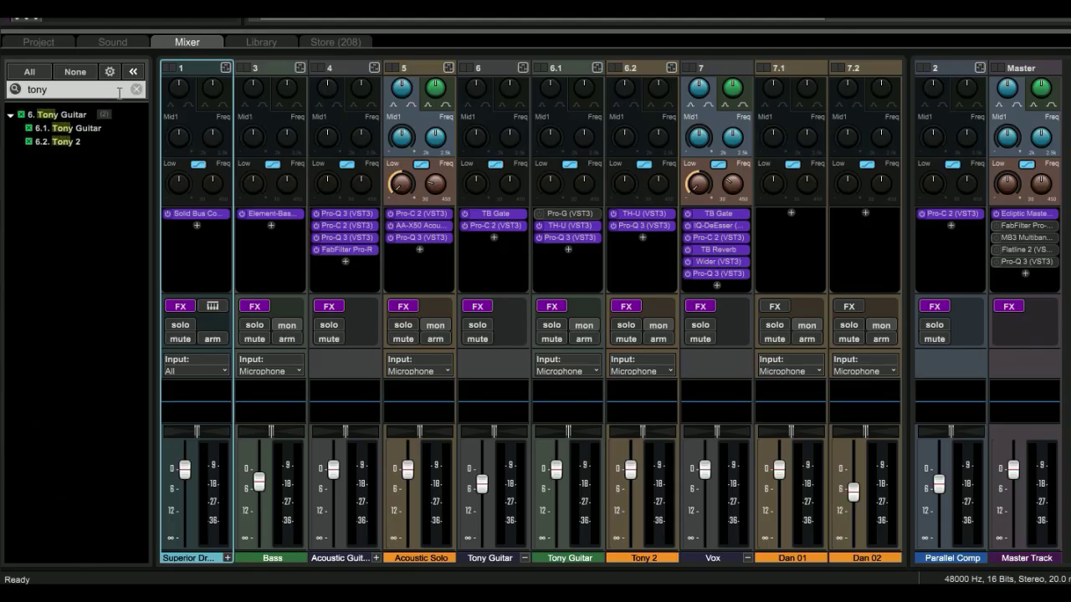
{"action": "left_click", "coordinate": [135, 90]}
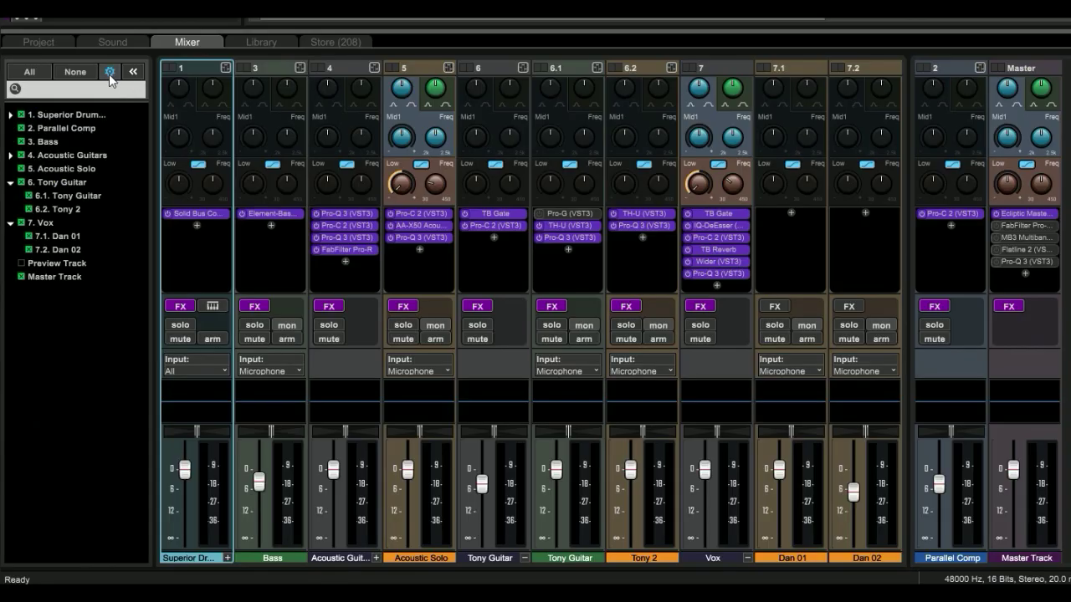
In mixer preferences, move the Parametric EQ section below Track Buttons
{"action": "left_click", "coordinate": [111, 77]}
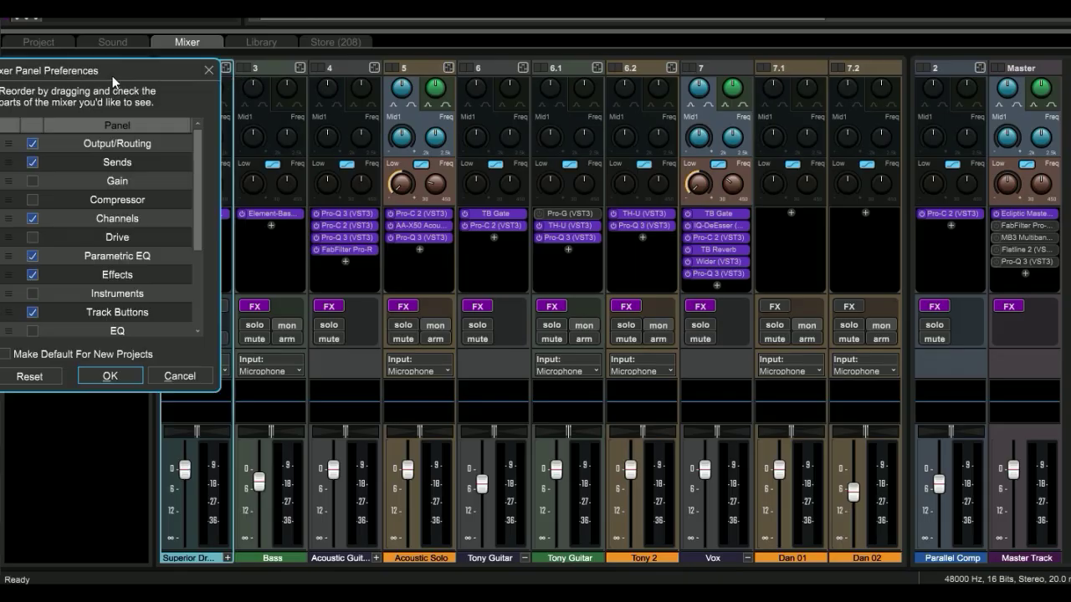
{"action": "left_click_drag", "start_coordinate": [120, 72], "coordinate": [839, 92]}
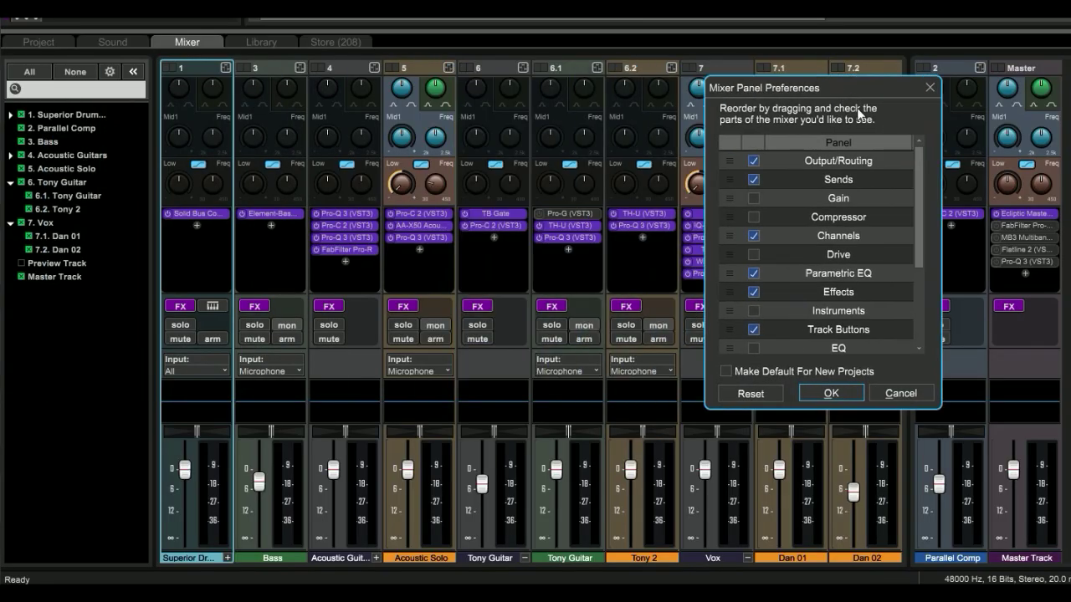
{"action": "left_click", "coordinate": [754, 274]}
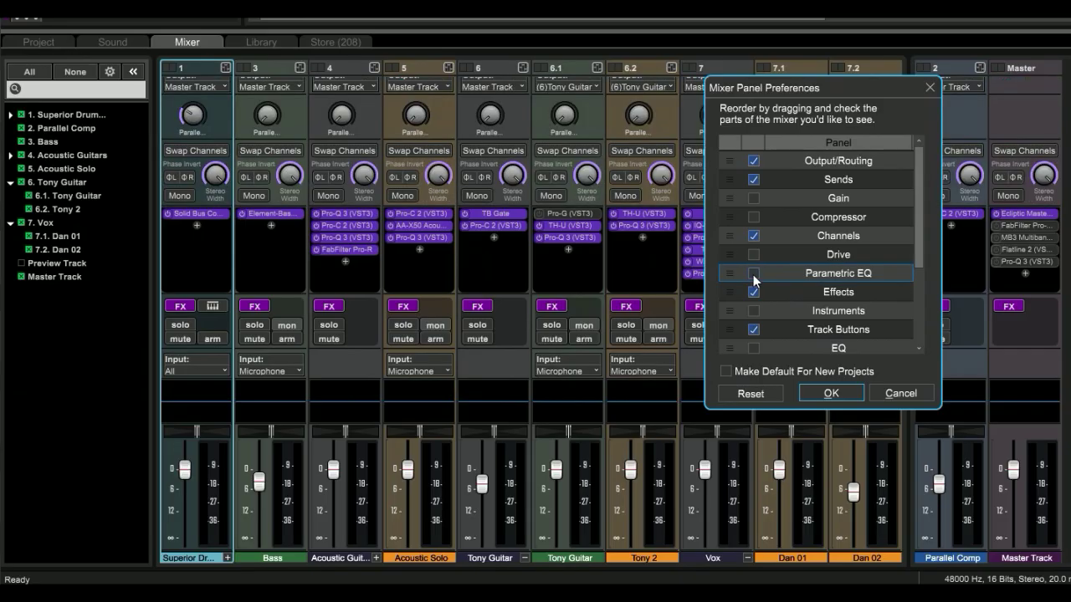
{"action": "left_click", "coordinate": [754, 273]}
{"action": "left_click_drag", "start_coordinate": [728, 273], "coordinate": [734, 330]}
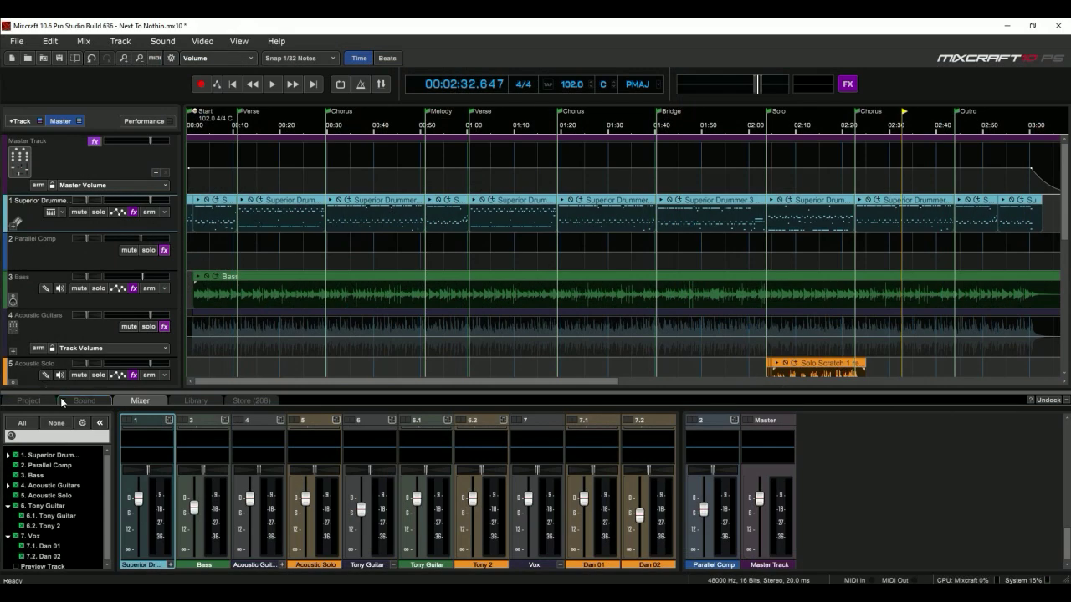
Float, move and resize the mixer, redock it, then undock all bottom panels
{"action": "left_click", "coordinate": [38, 404]}
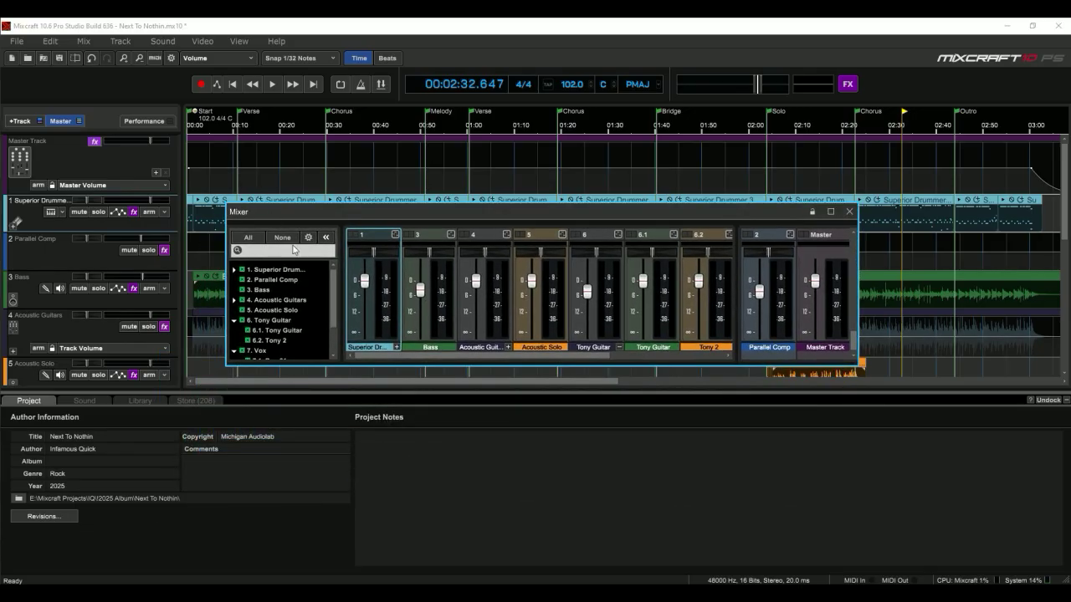
{"action": "left_click_drag", "start_coordinate": [375, 209], "coordinate": [562, 123]}
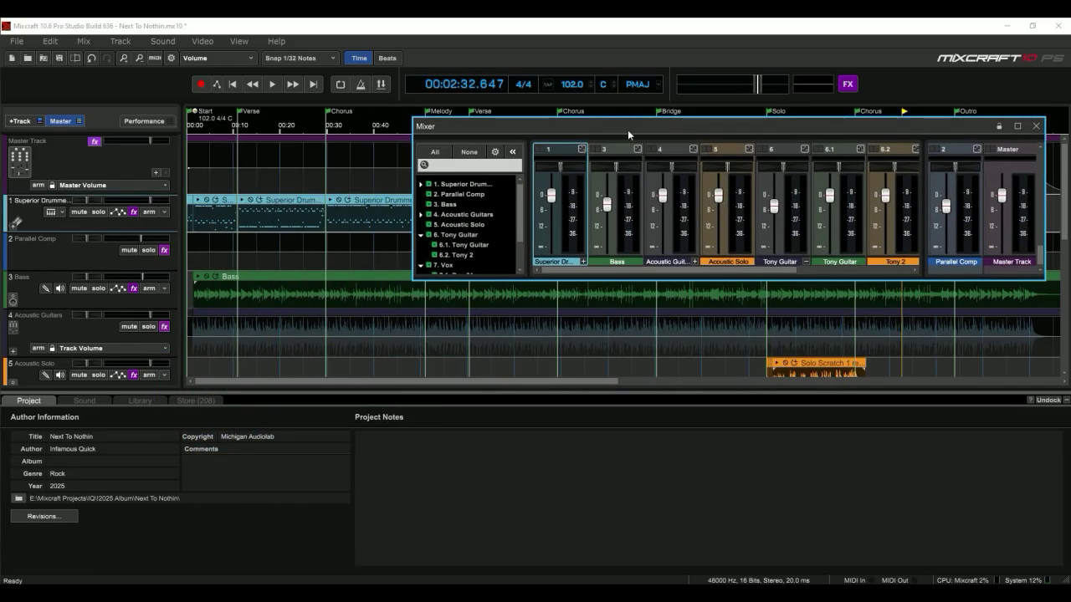
{"action": "left_click_drag", "start_coordinate": [630, 129], "coordinate": [311, 114]}
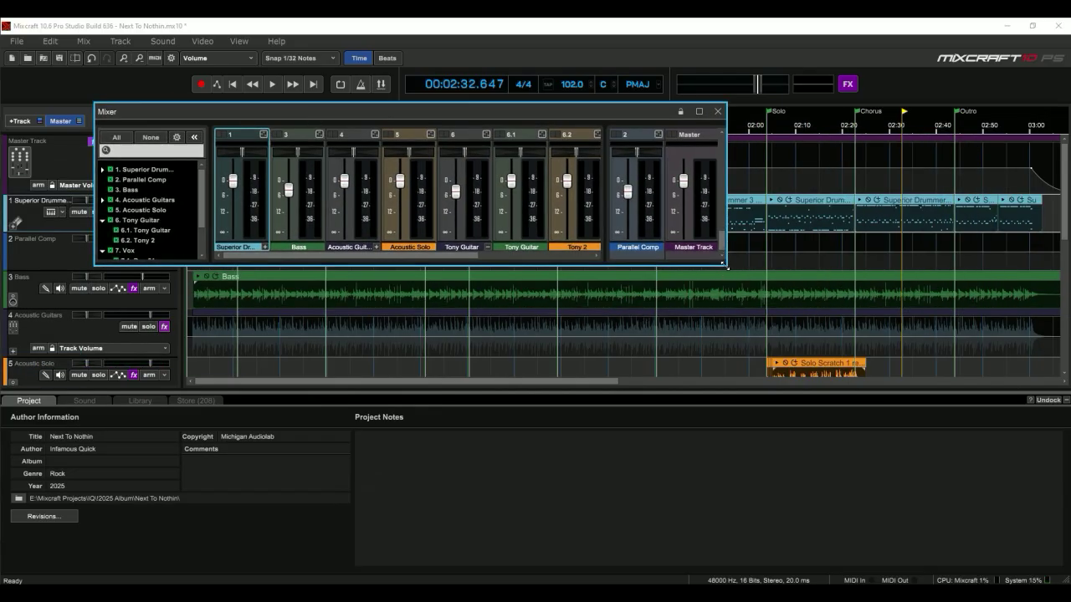
{"action": "left_click_drag", "start_coordinate": [726, 266], "coordinate": [835, 346]}
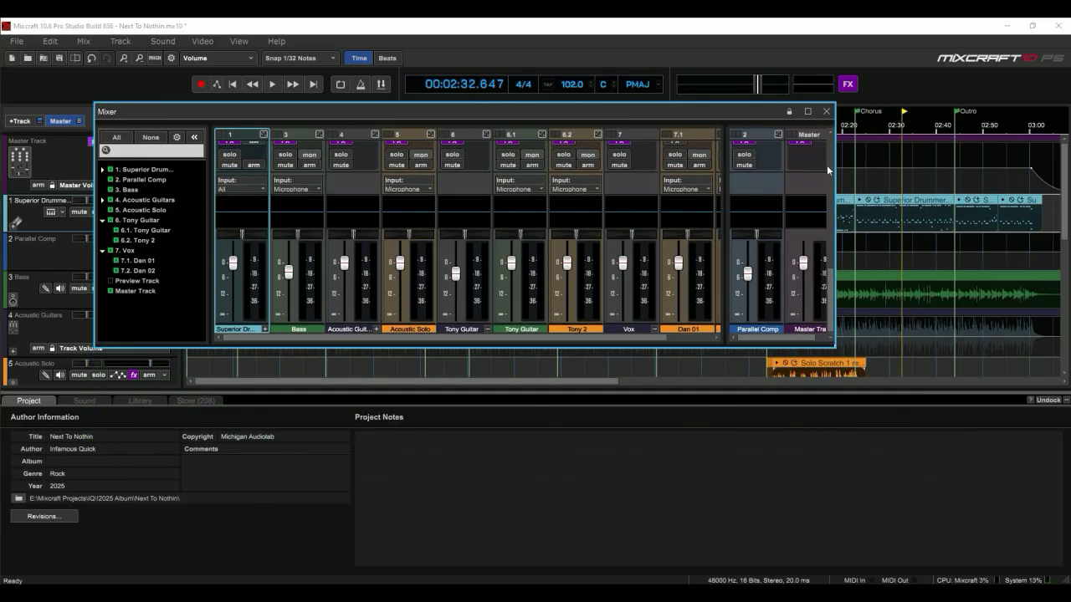
{"action": "left_click", "coordinate": [826, 111]}
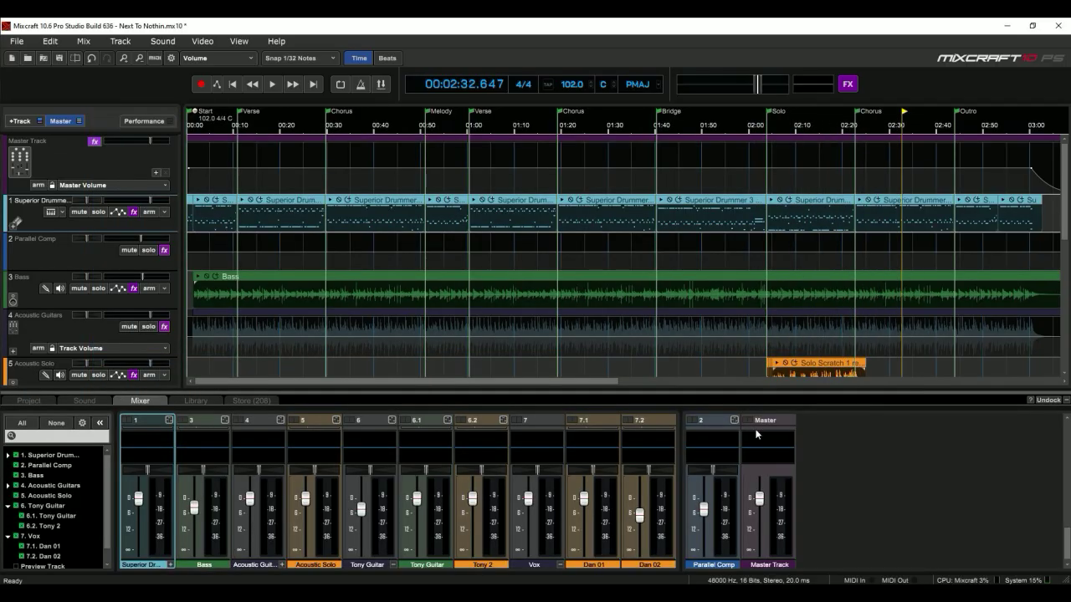
{"action": "left_click", "coordinate": [1047, 400]}
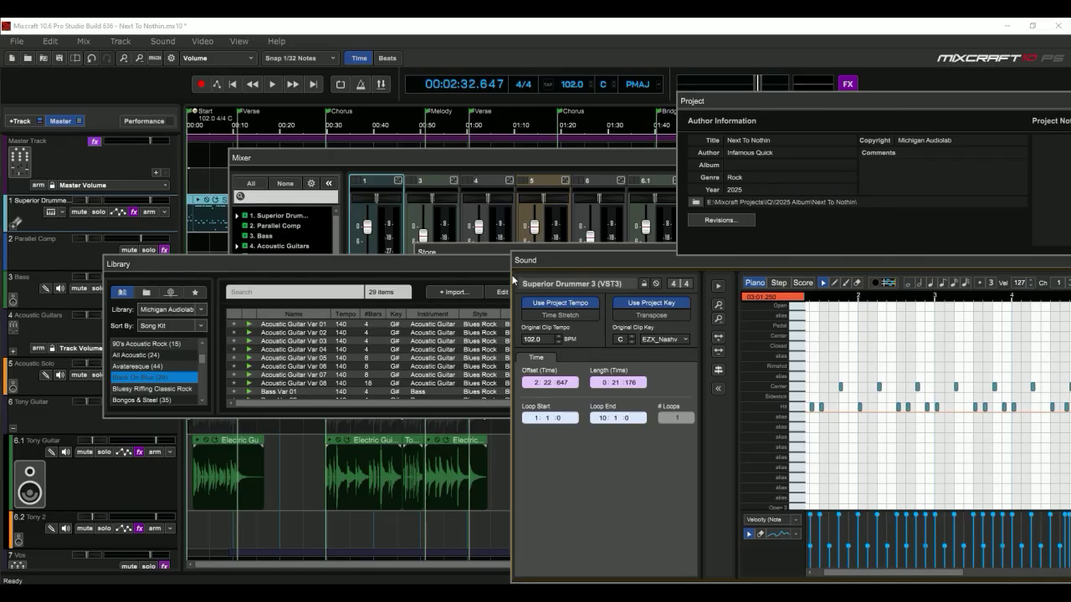
Gather the floating windows with View > Center All Windows
{"action": "left_click", "coordinate": [239, 43]}
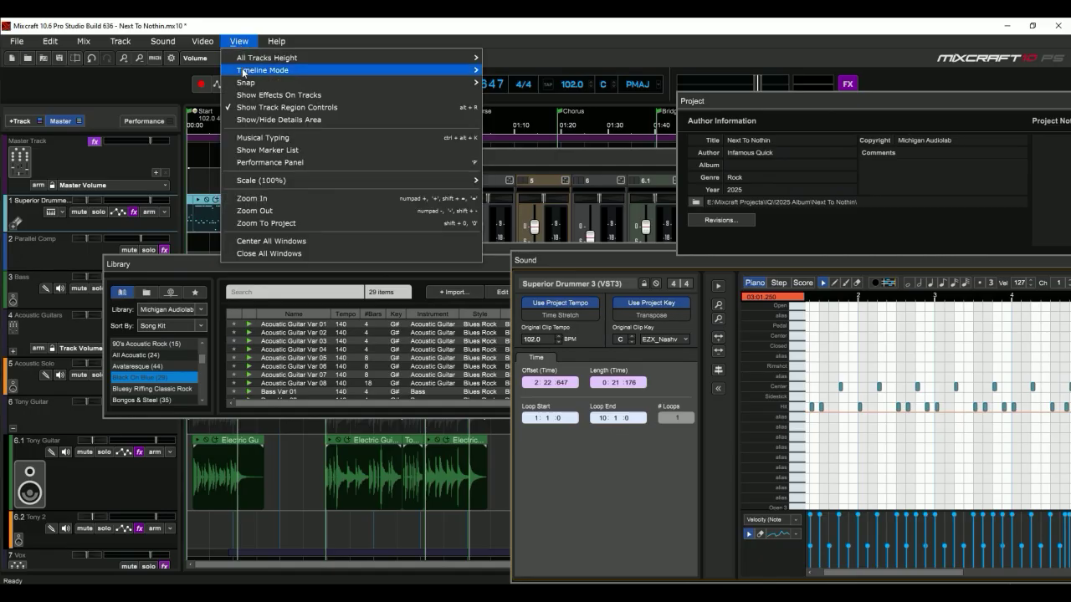
{"action": "left_click", "coordinate": [321, 241]}
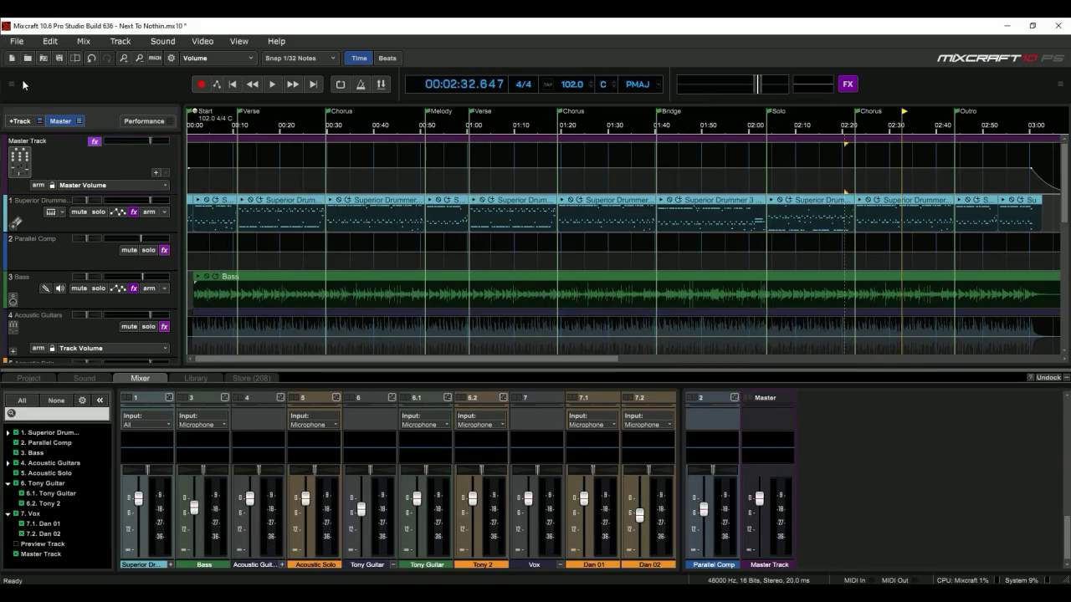
{"action": "left_click_drag", "start_coordinate": [10, 84], "coordinate": [140, 340]}
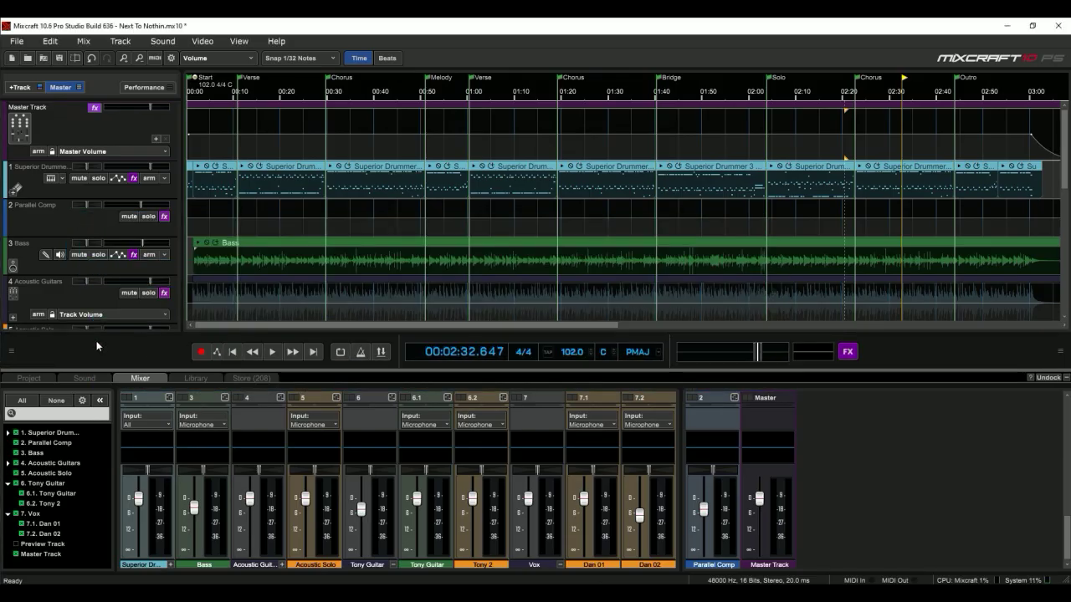
{"action": "left_click_drag", "start_coordinate": [10, 353], "coordinate": [470, 188]}
{"action": "left_click_drag", "start_coordinate": [786, 182], "coordinate": [633, 90]}
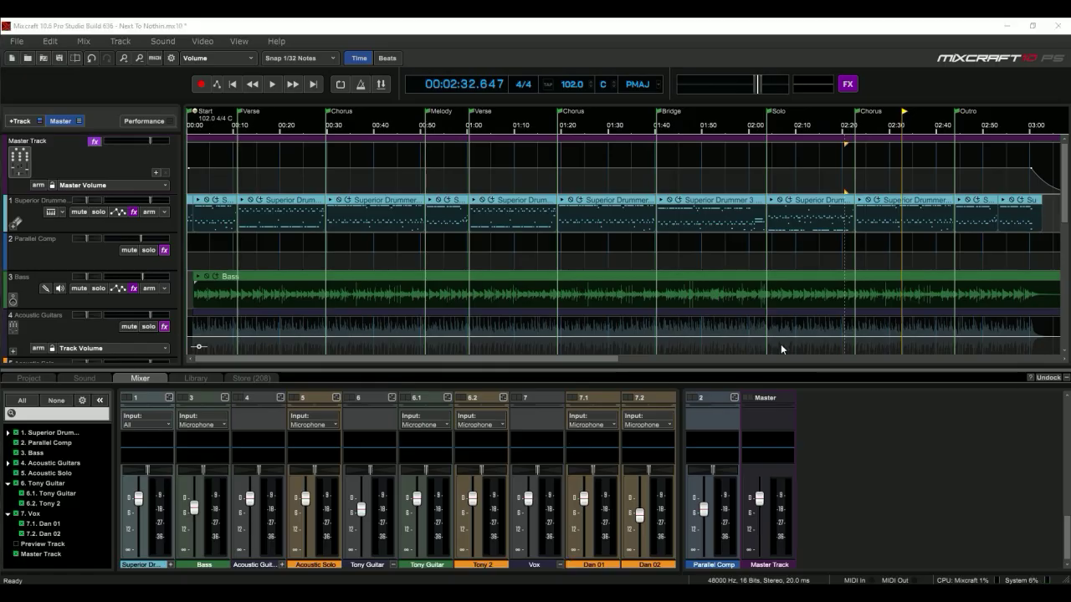
Collapse the mixer, check Parallel Comp's effect list, and widen the track headers
{"action": "left_click", "coordinate": [1067, 378]}
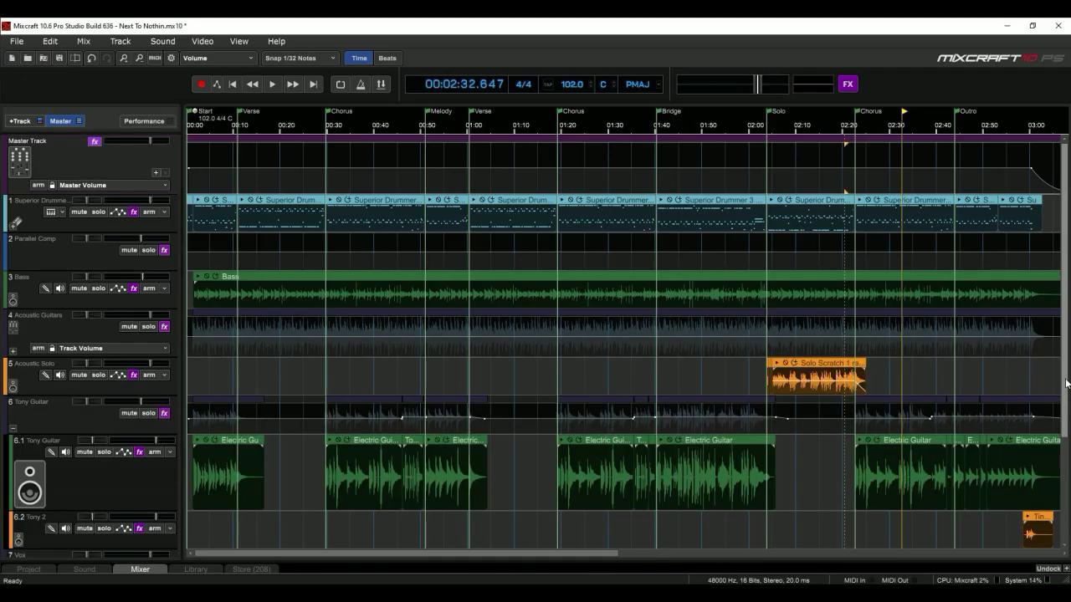
{"action": "left_click", "coordinate": [164, 250]}
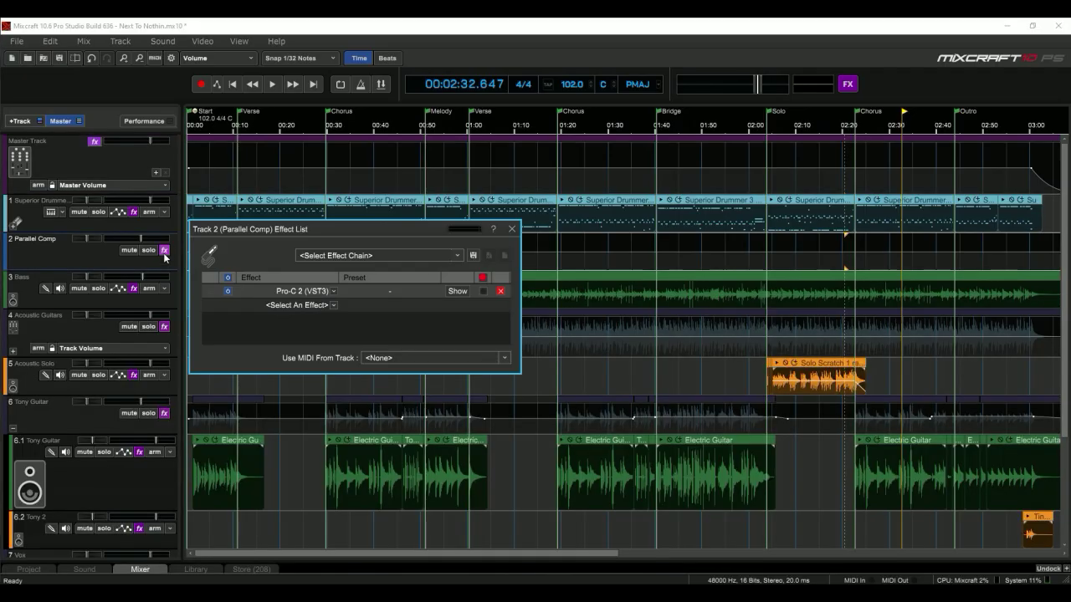
{"action": "left_click_drag", "start_coordinate": [245, 235], "coordinate": [280, 202]}
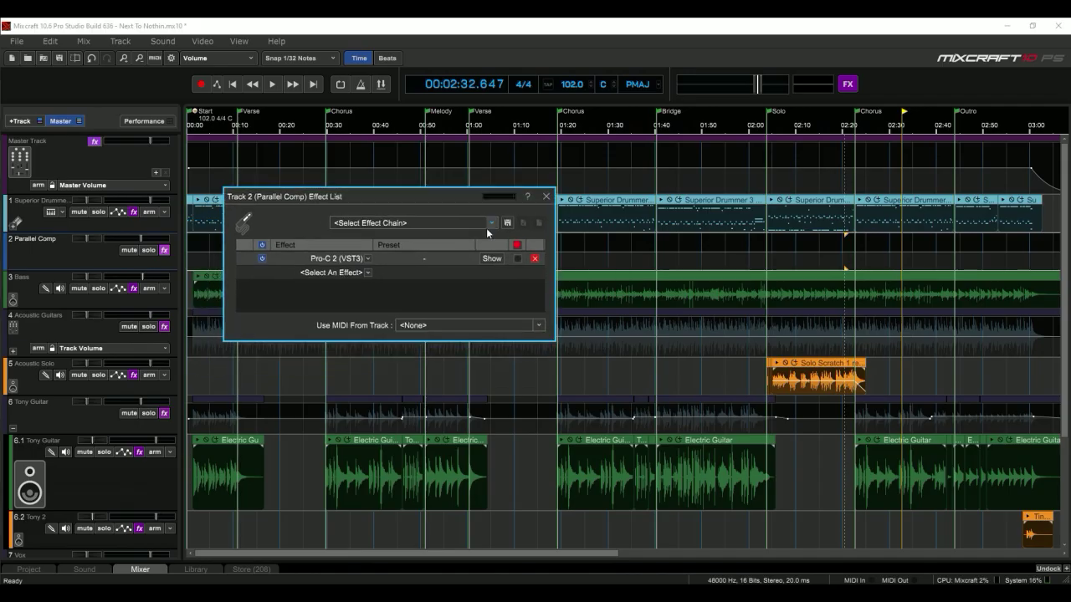
{"action": "left_click", "coordinate": [546, 197]}
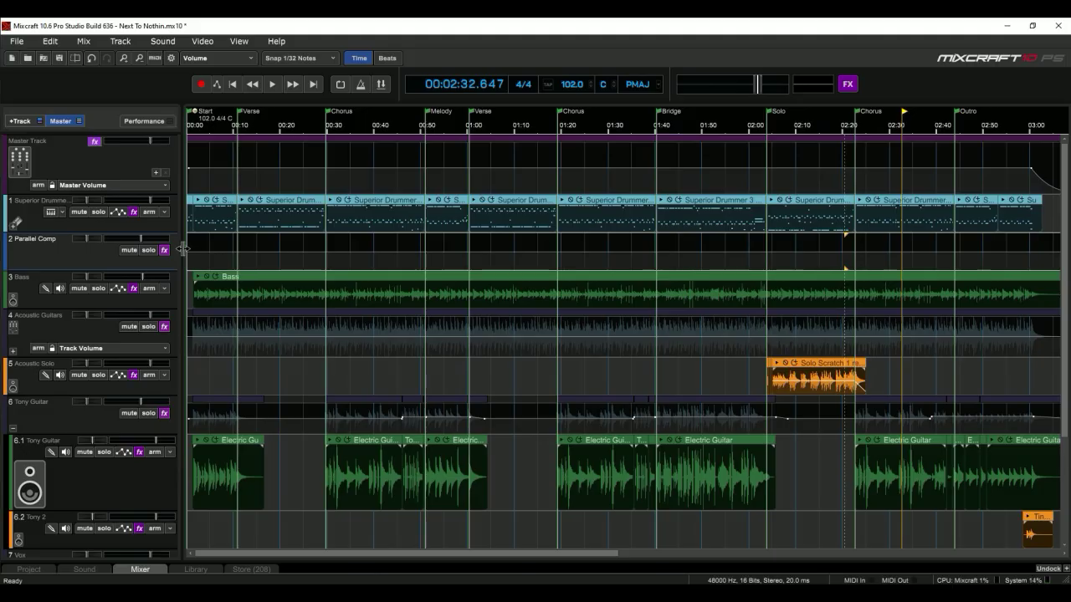
{"action": "left_click_drag", "start_coordinate": [183, 253], "coordinate": [241, 260]}
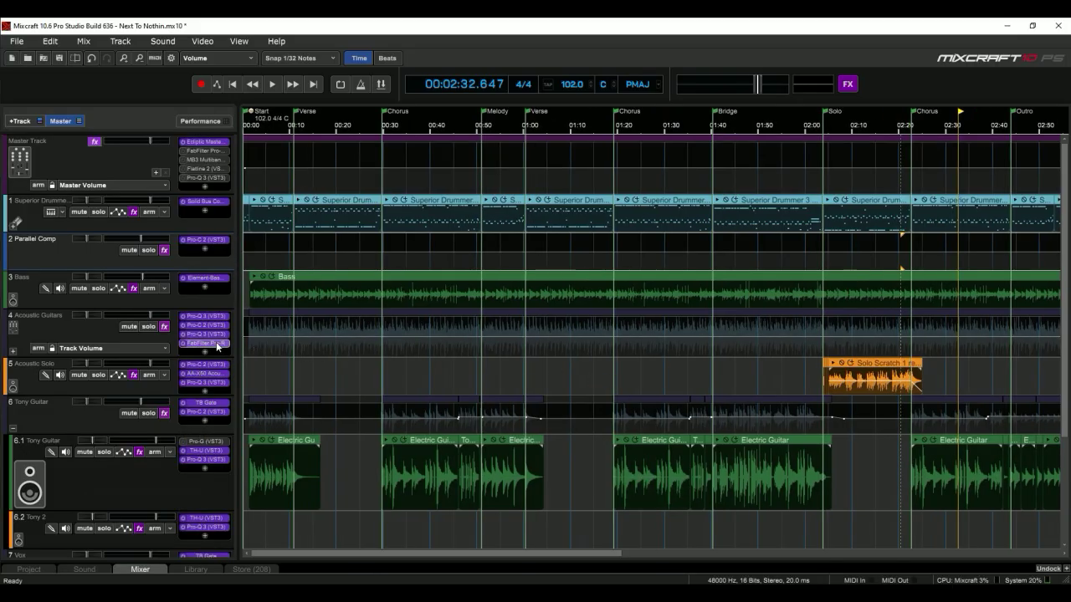
Open and close the Acoustic Guitars Pro-Q 3, Pro-C 2 and Pro-R plugin windows
{"action": "left_click", "coordinate": [165, 329]}
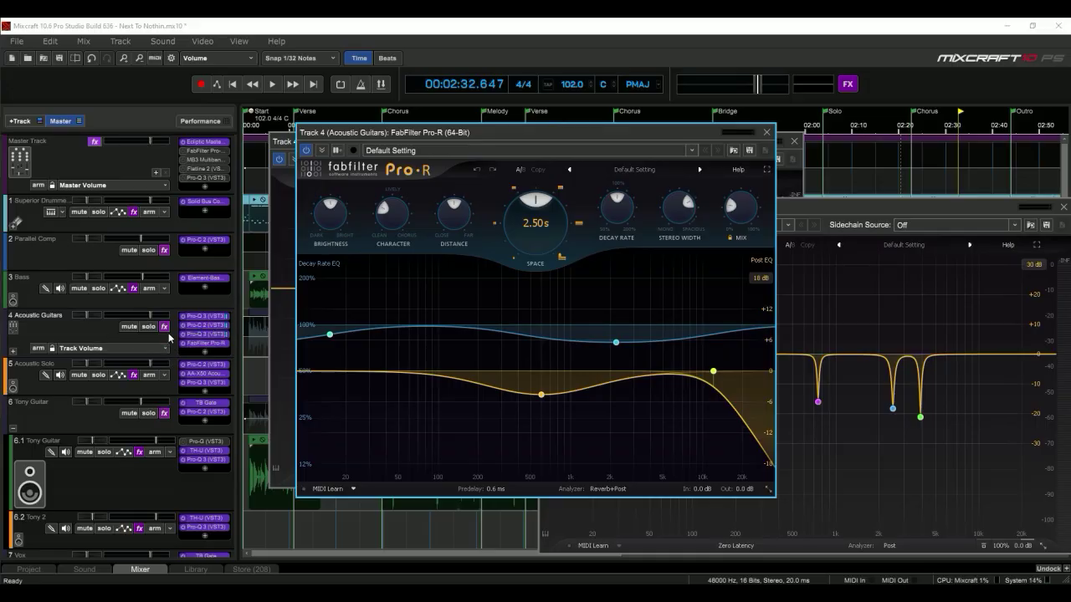
{"action": "left_click", "coordinate": [165, 330]}
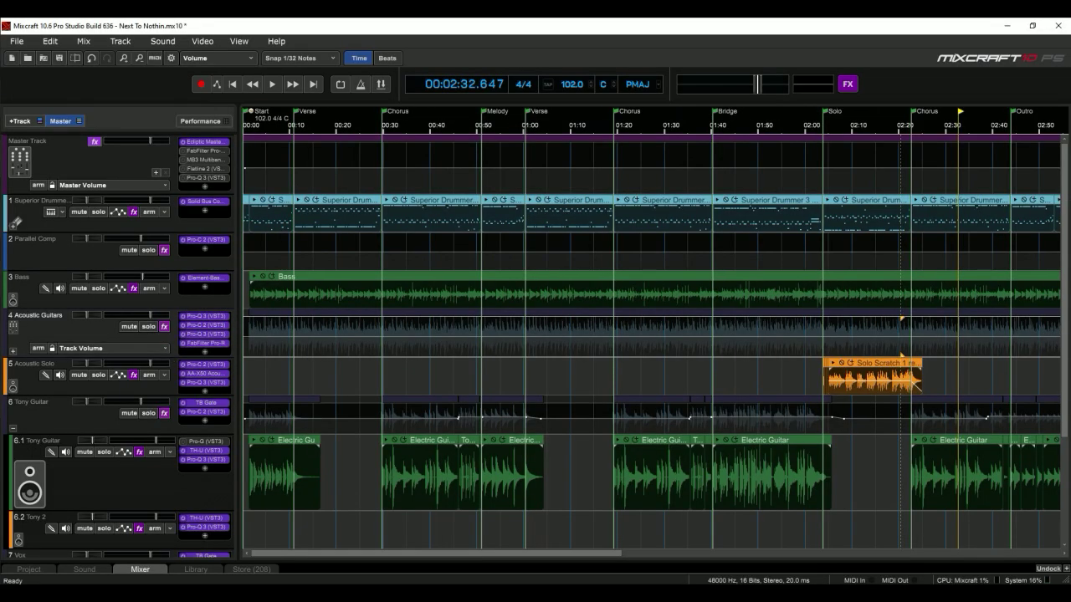
{"action": "right_click", "coordinate": [556, 127]}
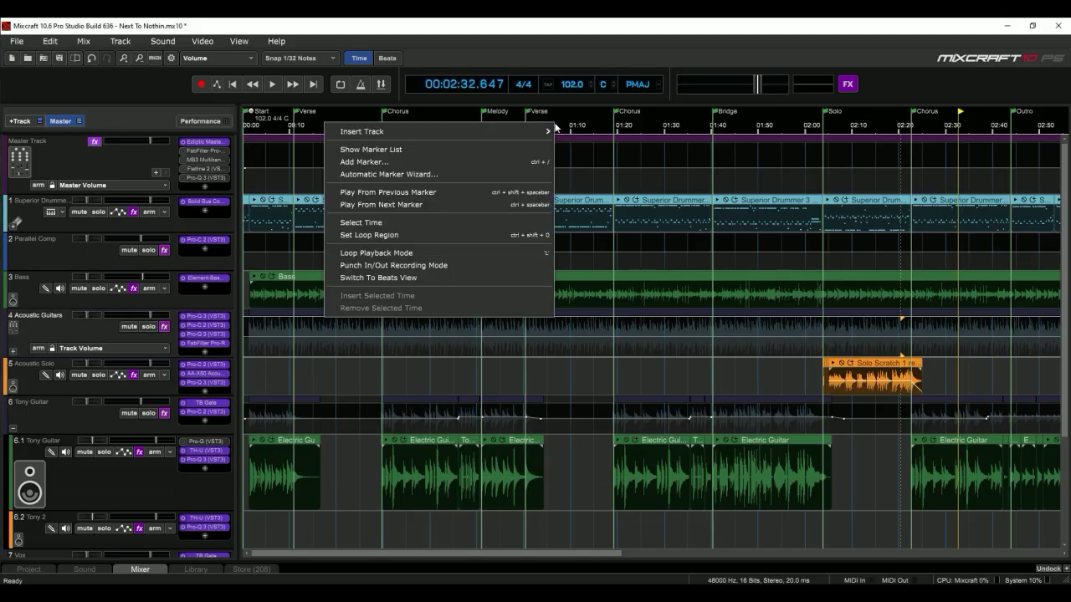
{"action": "left_click", "coordinate": [458, 148]}
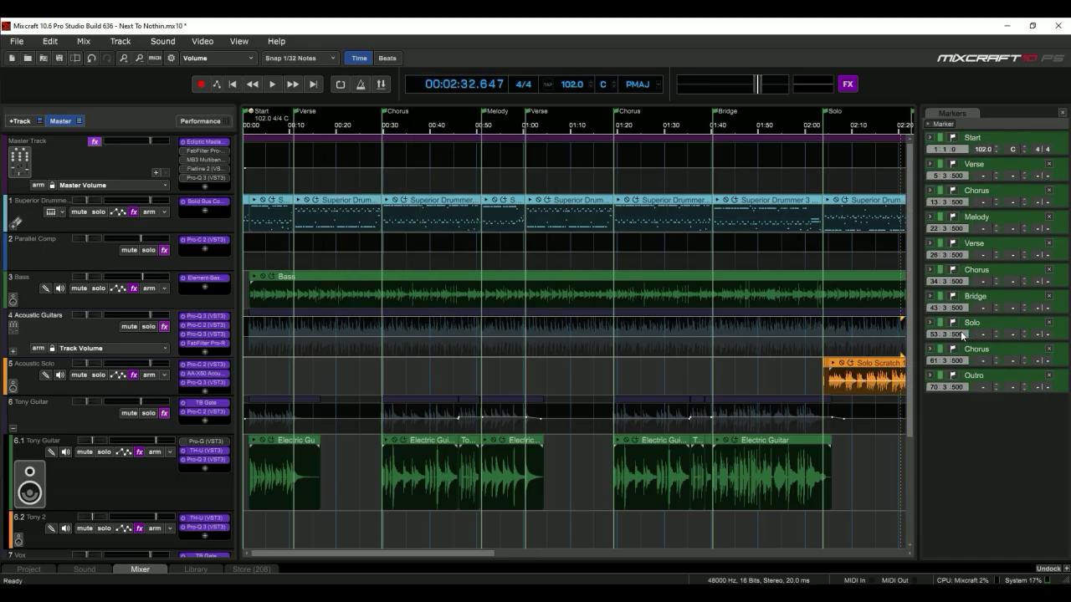
{"action": "left_click", "coordinate": [928, 323]}
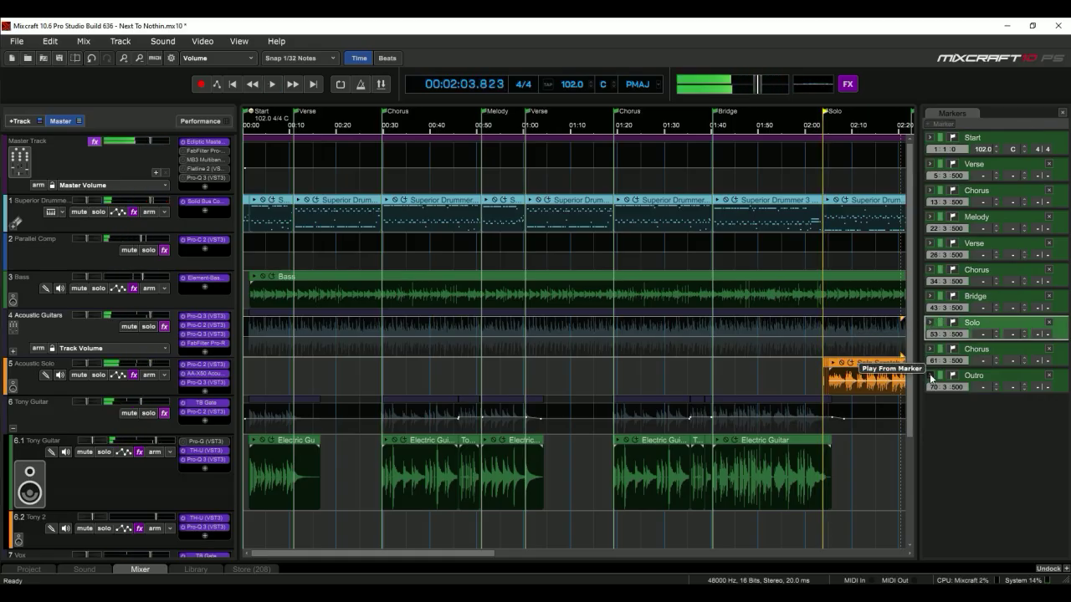
{"action": "left_click", "coordinate": [929, 375]}
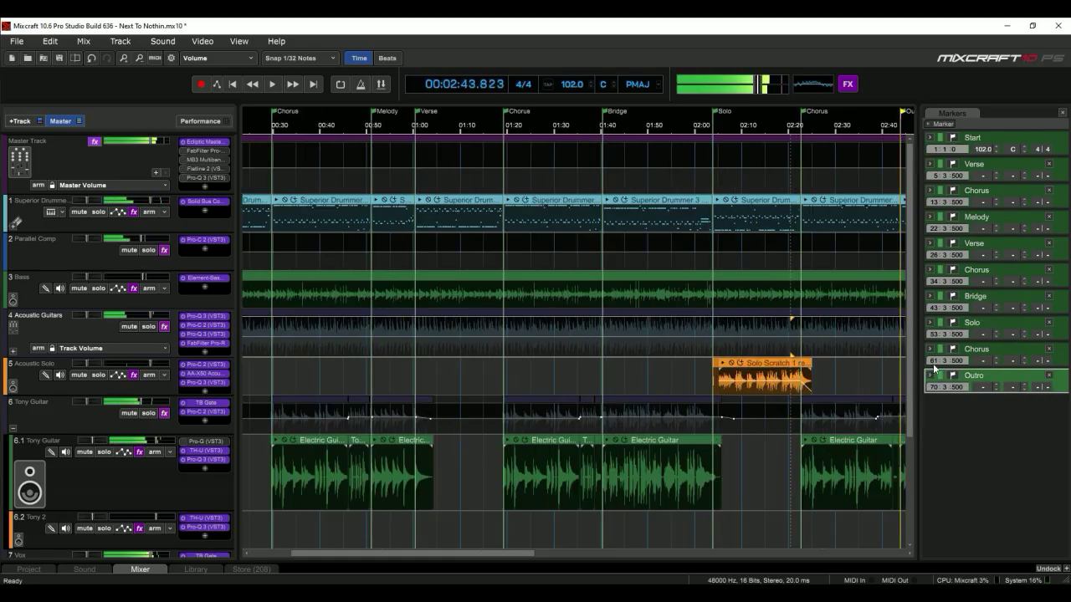
{"action": "left_click", "coordinate": [930, 350]}
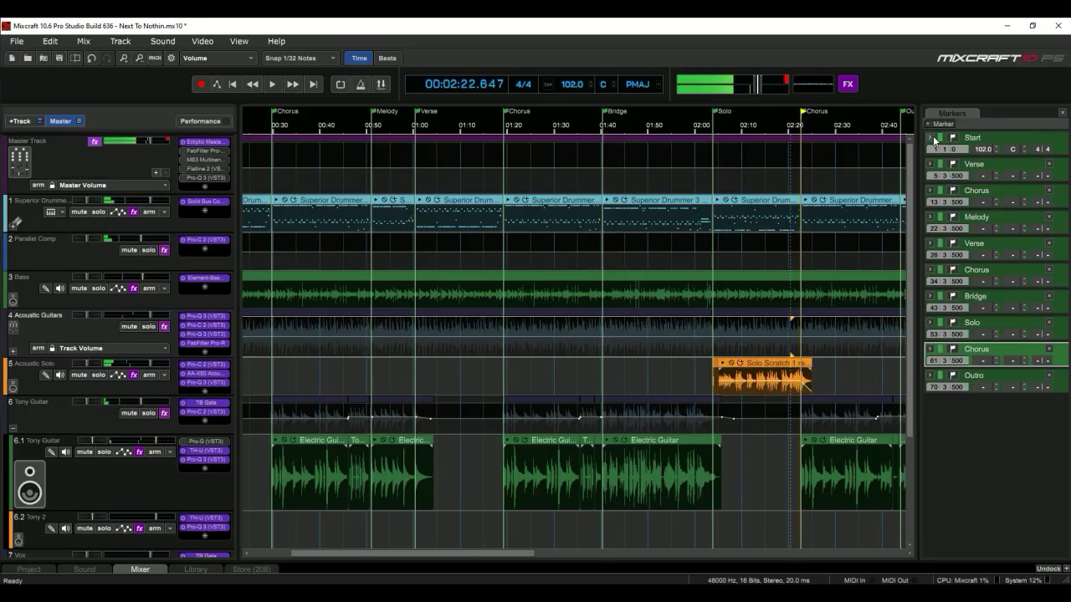
{"action": "left_click", "coordinate": [930, 139]}
{"action": "left_click", "coordinate": [930, 139]}
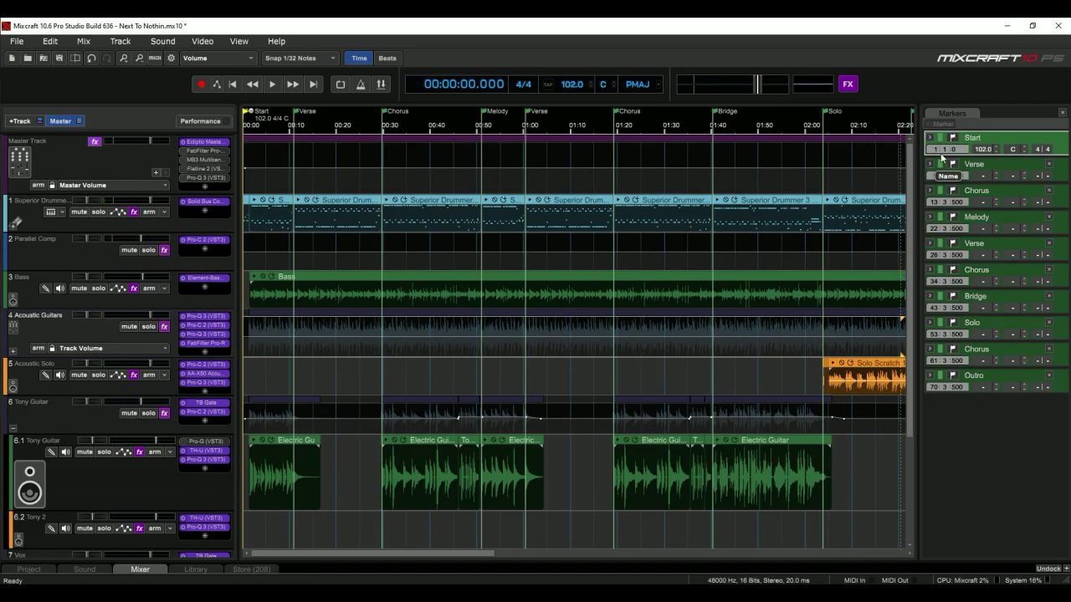
{"action": "left_click", "coordinate": [655, 133]}
{"action": "left_click", "coordinate": [931, 125]}
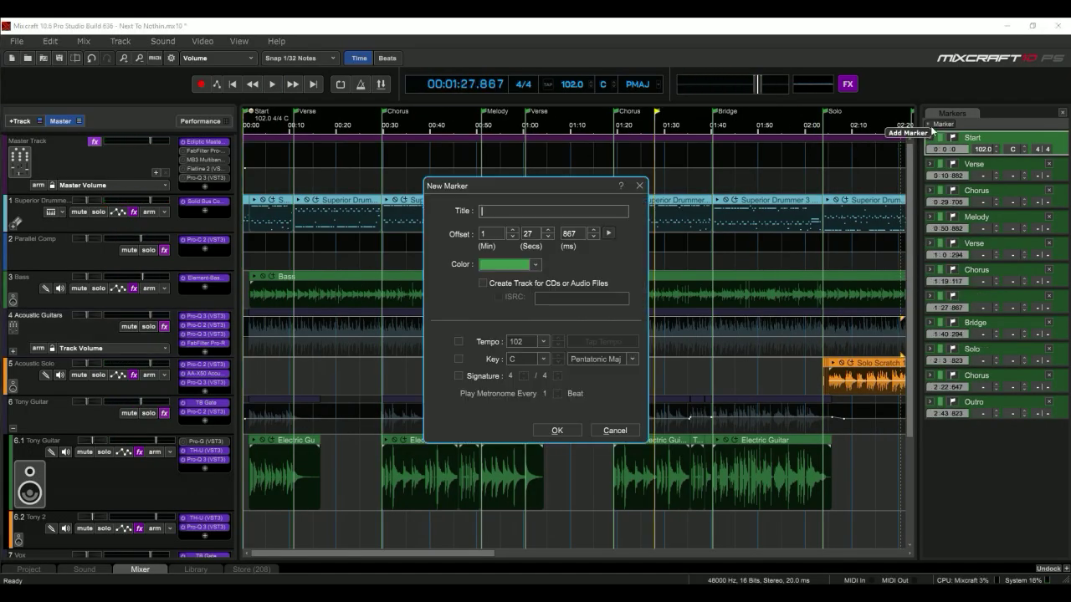
{"action": "left_click", "coordinate": [640, 185]}
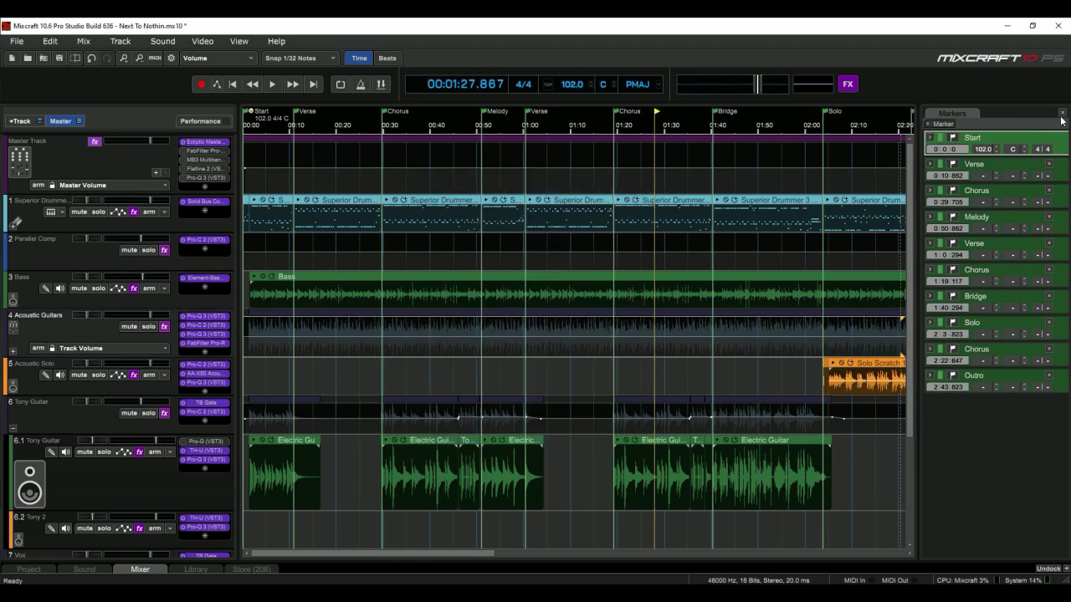
{"action": "left_click", "coordinate": [1062, 113]}
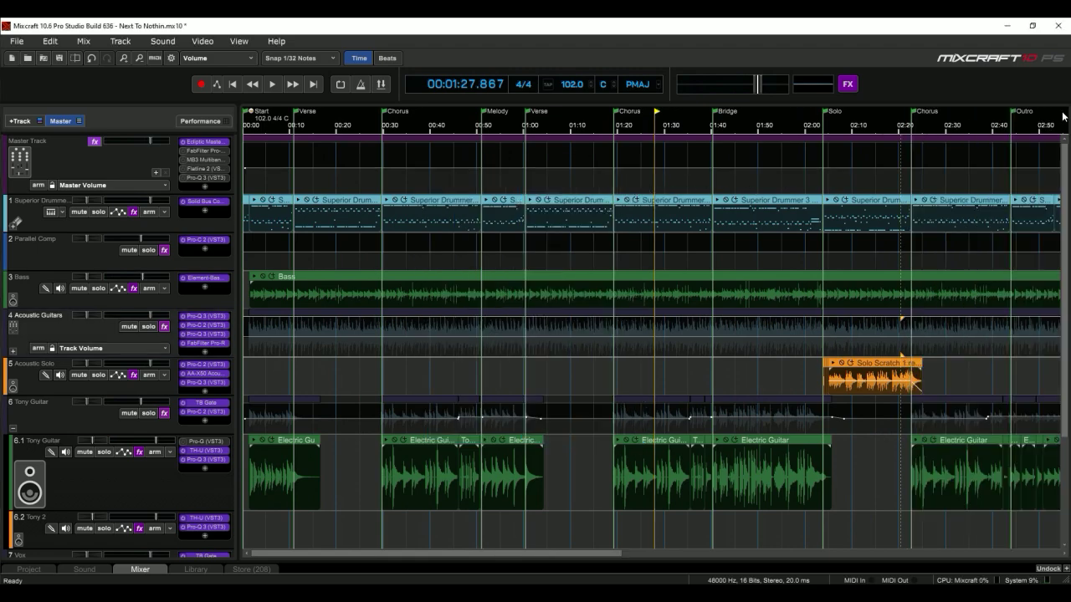
{"action": "double_click", "coordinate": [793, 514]}
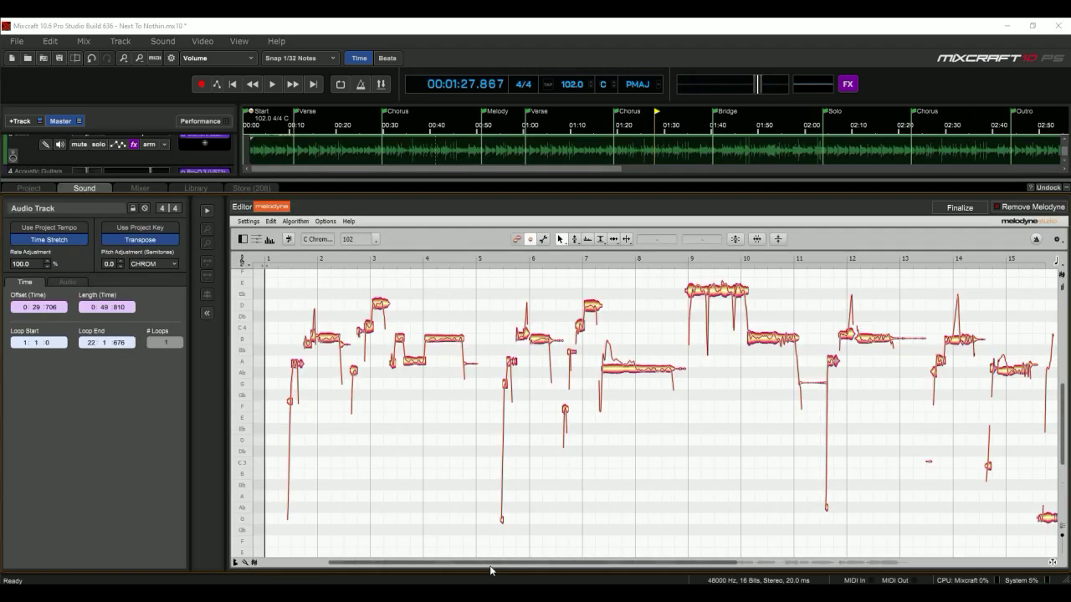
Finalize the Melodyne edits and select a time range across the drum track
{"action": "left_click", "coordinate": [960, 208]}
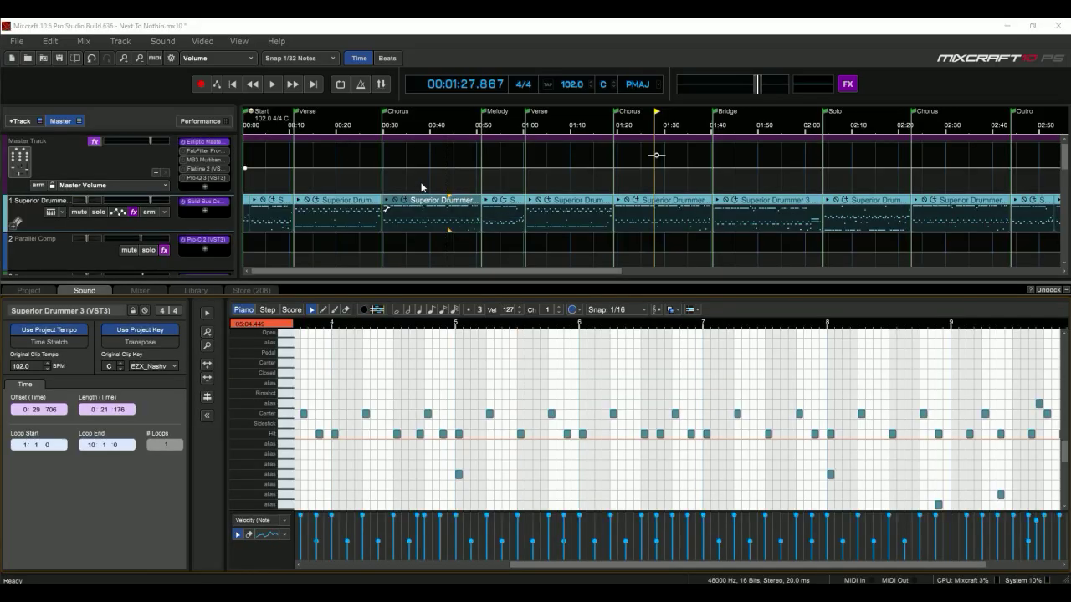
{"action": "left_click_drag", "start_coordinate": [420, 188], "coordinate": [577, 229]}
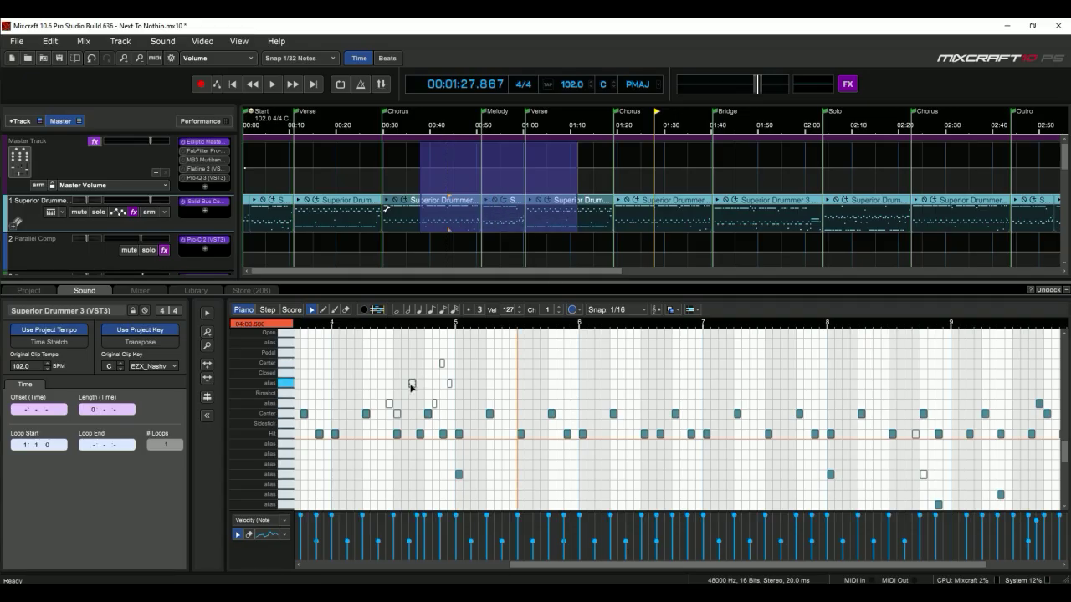
Zoom the piano roll and switch the editor to a ghost clip, then back to the Hit notes' clip
{"action": "scroll", "coordinate": [412, 388], "scroll_direction": "up", "scroll_amount": 3}
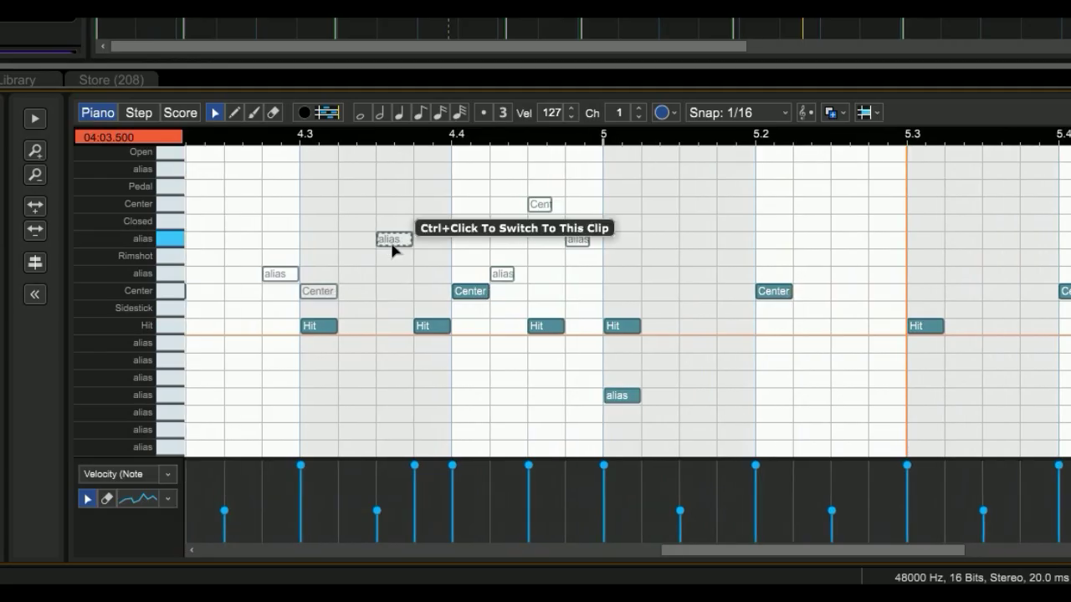
{"action": "scroll", "coordinate": [394, 249], "scroll_direction": "up", "scroll_amount": 1}
{"action": "right_click", "coordinate": [394, 244]}
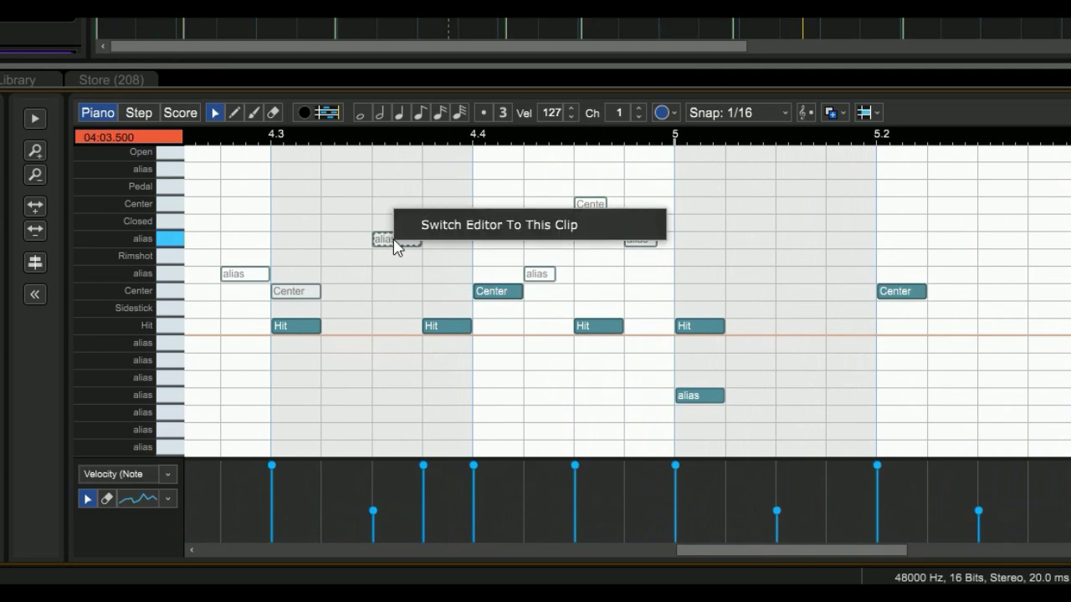
{"action": "left_click", "coordinate": [440, 228]}
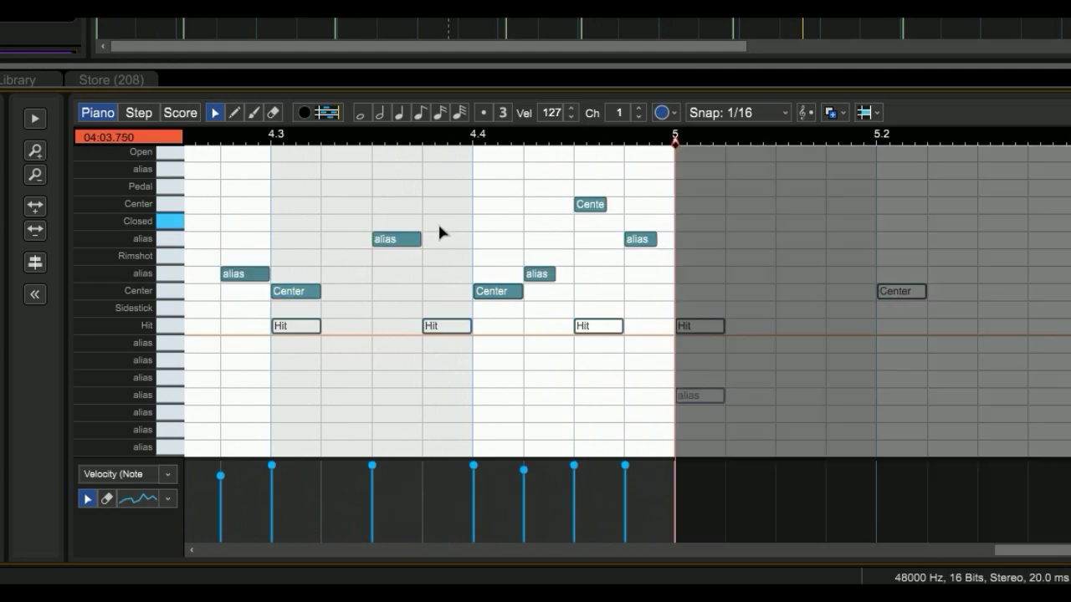
{"action": "right_click", "coordinate": [454, 330]}
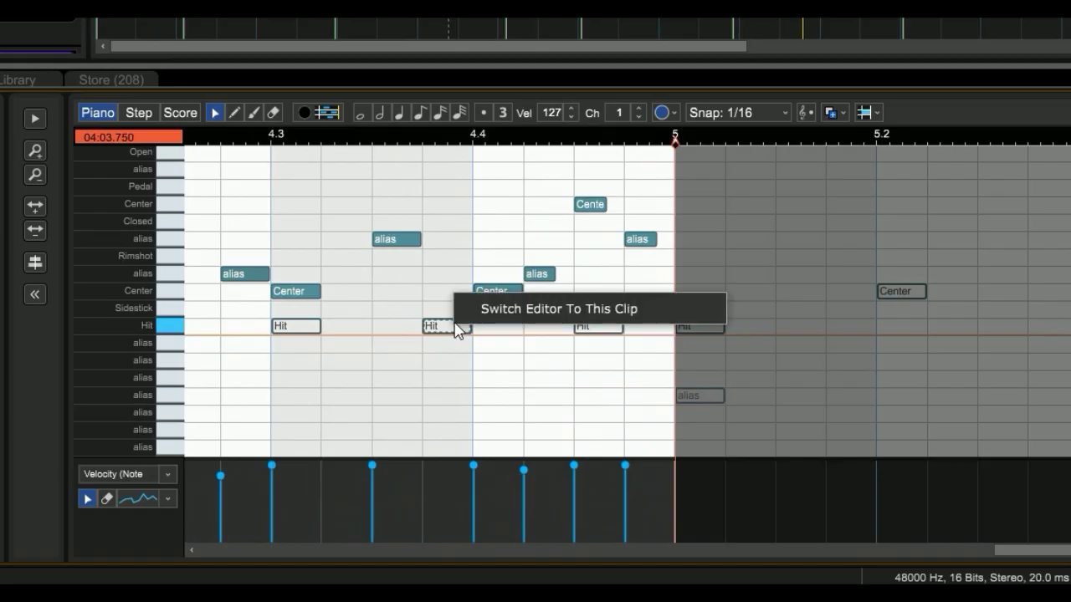
{"action": "left_click", "coordinate": [497, 313]}
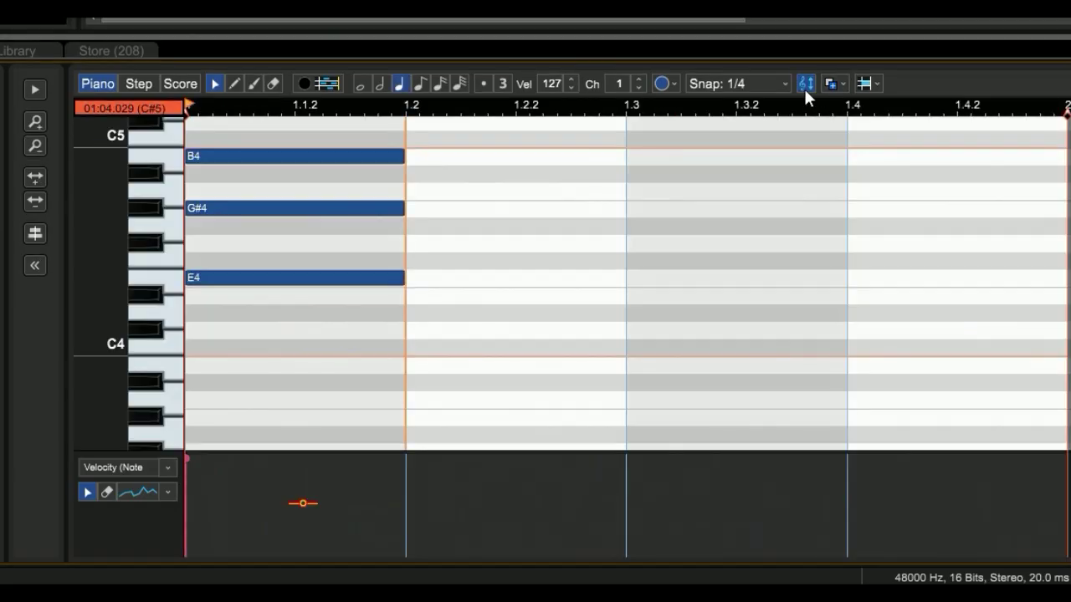
With Snap to Scale on, drag the B4, G#4, E4 chord down onto lower scale pitches
{"action": "left_click", "coordinate": [805, 84]}
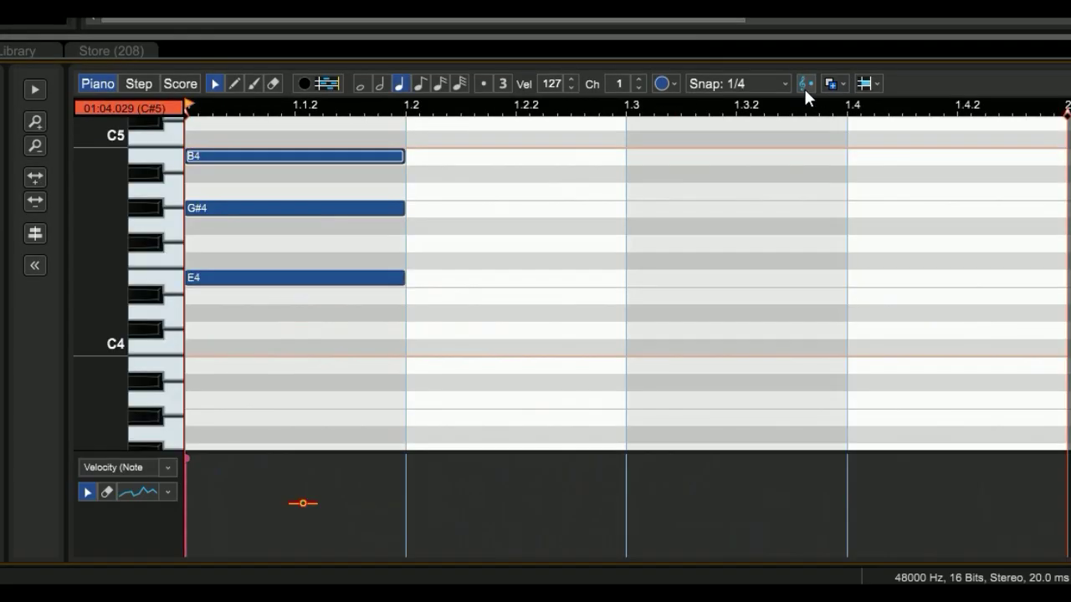
{"action": "left_click", "coordinate": [805, 84]}
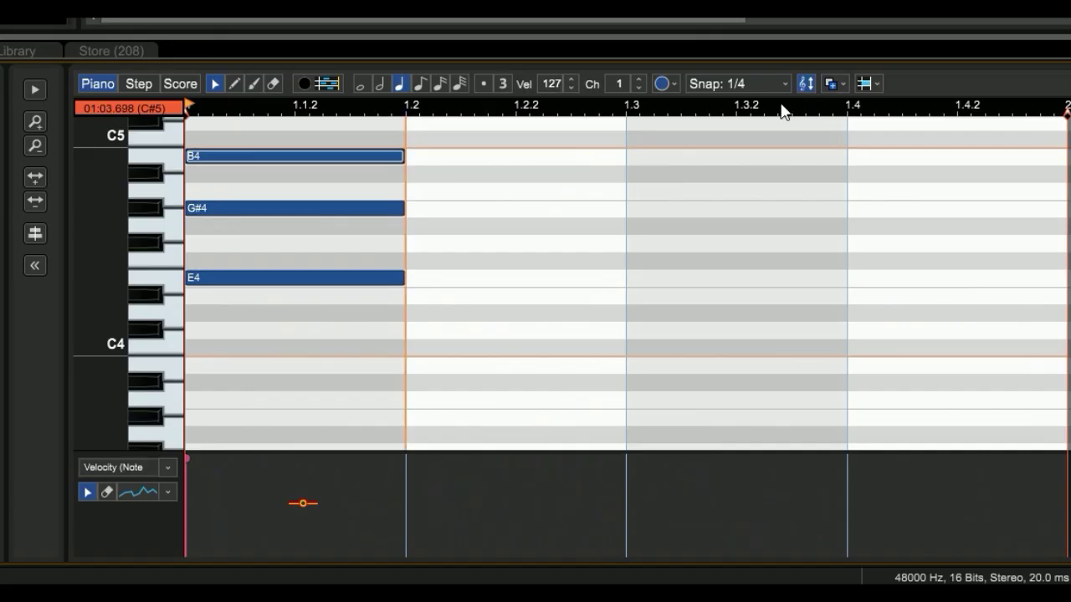
{"action": "left_click", "coordinate": [414, 177]}
{"action": "left_click_drag", "start_coordinate": [402, 131], "coordinate": [234, 334]}
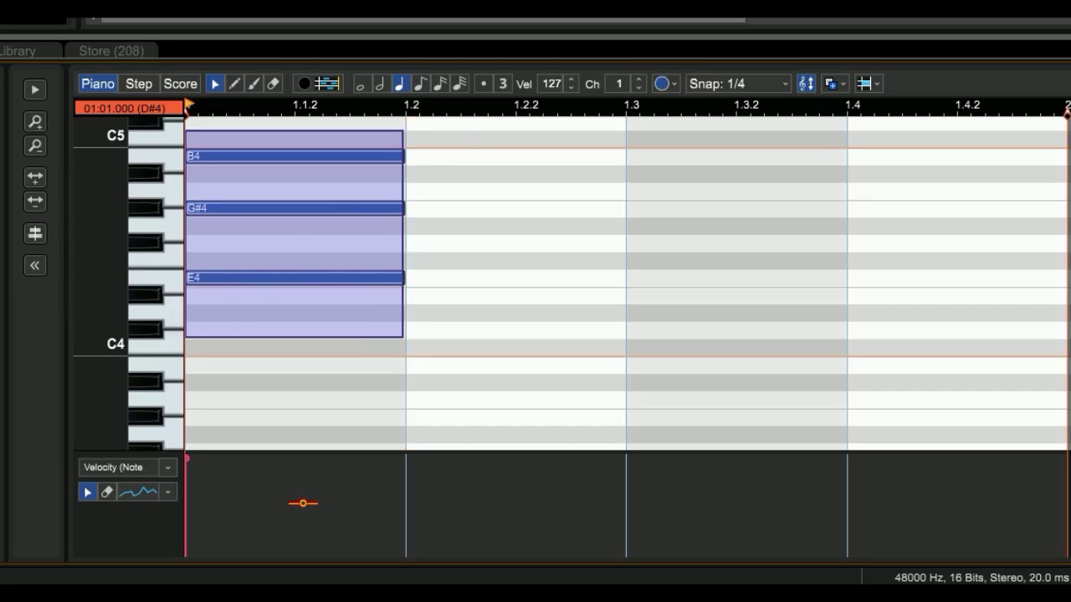
{"action": "left_click_drag", "start_coordinate": [263, 280], "coordinate": [262, 471]}
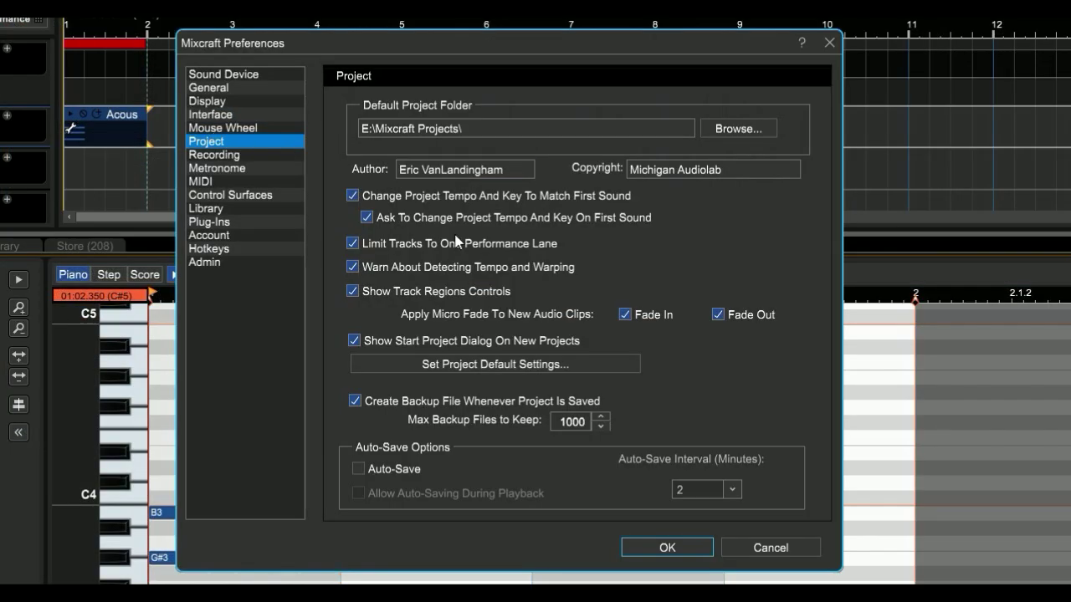
Enable Auto-Save in Project preferences with a 1-minute interval
{"action": "left_click", "coordinate": [359, 469]}
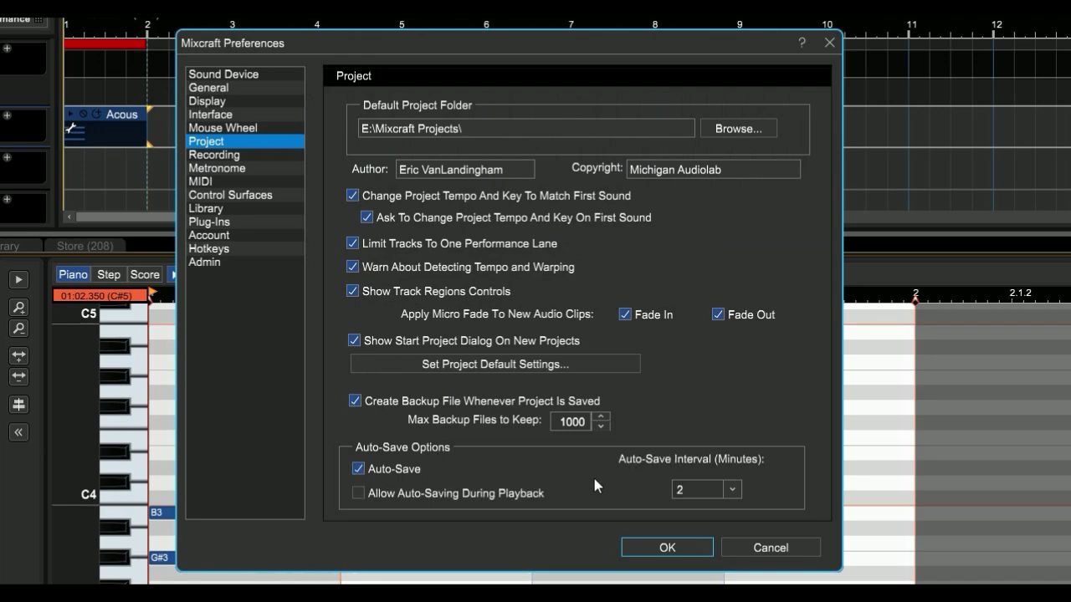
{"action": "left_click", "coordinate": [733, 490]}
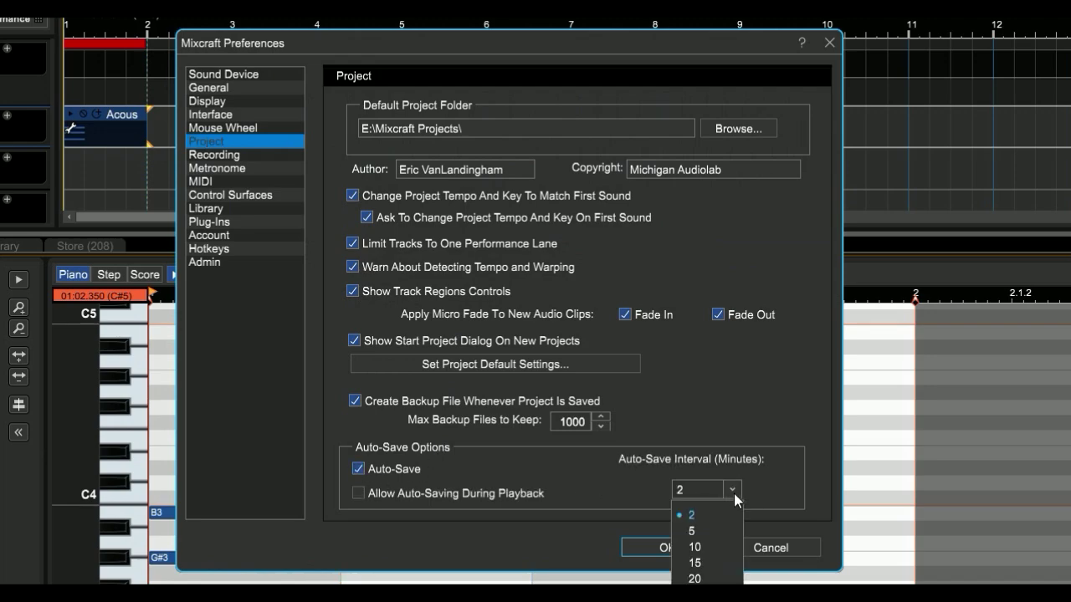
{"action": "left_click", "coordinate": [703, 489]}
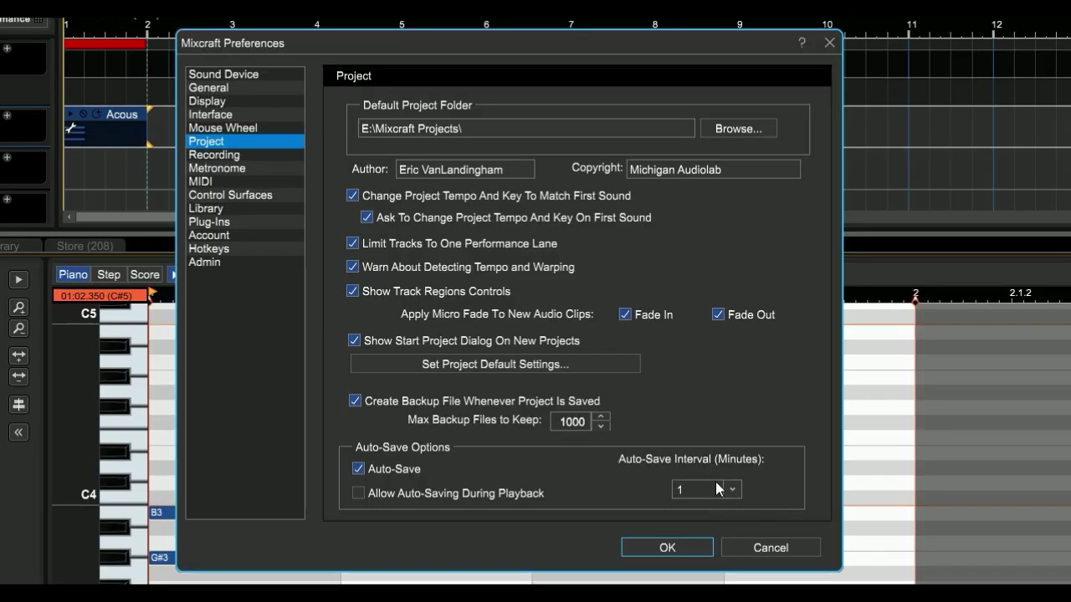
{"action": "left_click", "coordinate": [733, 489]}
{"action": "left_click", "coordinate": [736, 490]}
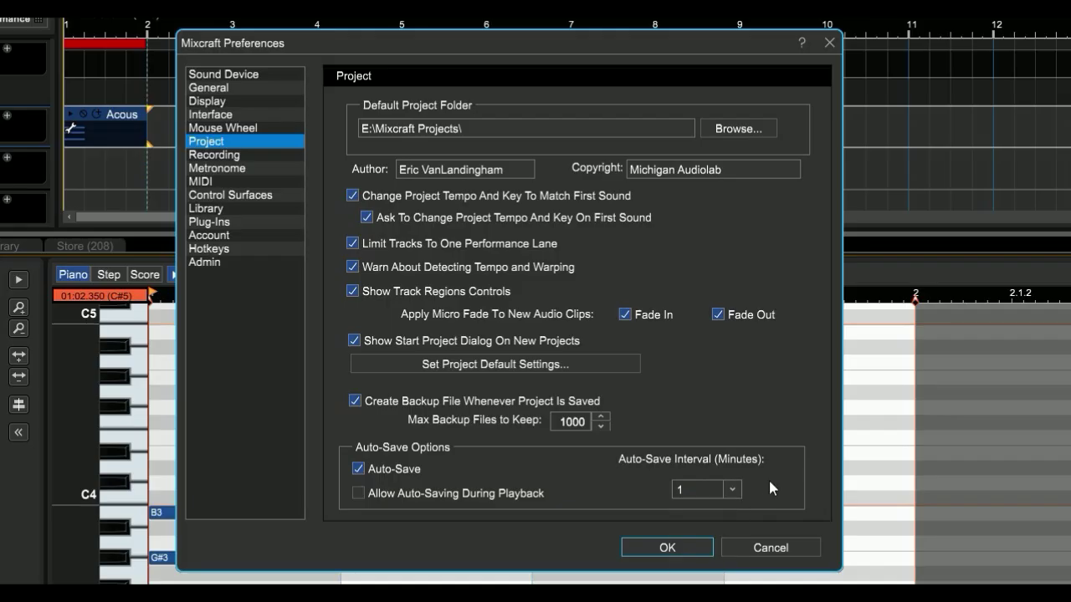